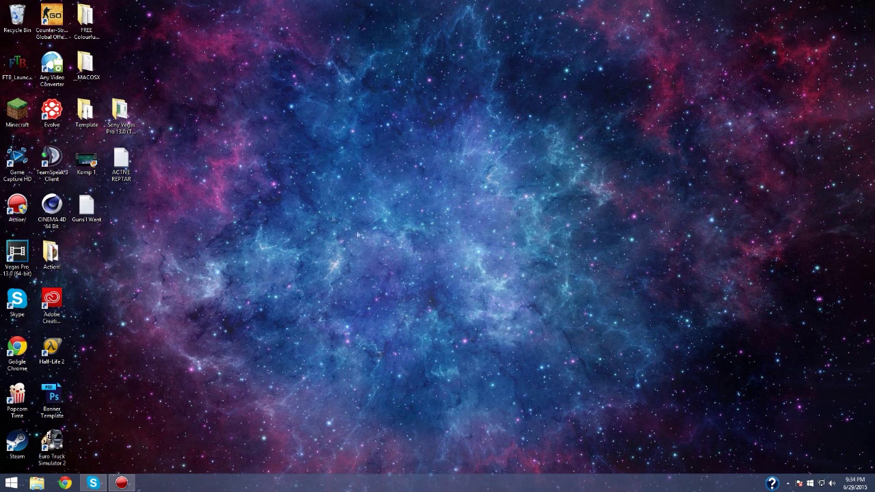
# Step: Launch Vegas Pro from the desktop, toggle its window size, then close it
pyautogui.doubleClick(20, 260)
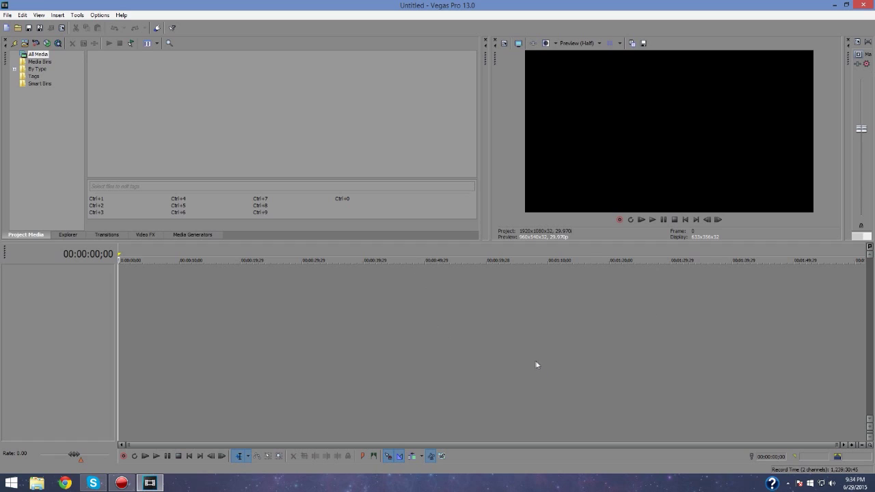
pyautogui.doubleClick(649, 4)
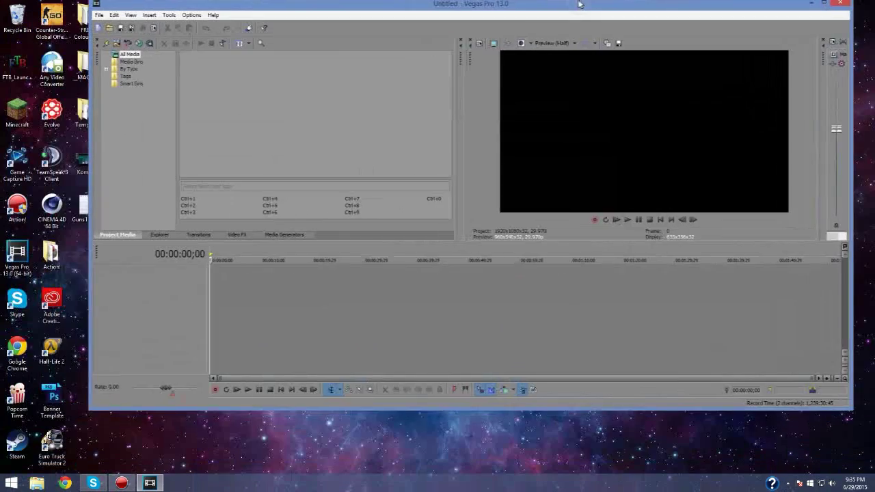
pyautogui.doubleClick(649, 4)
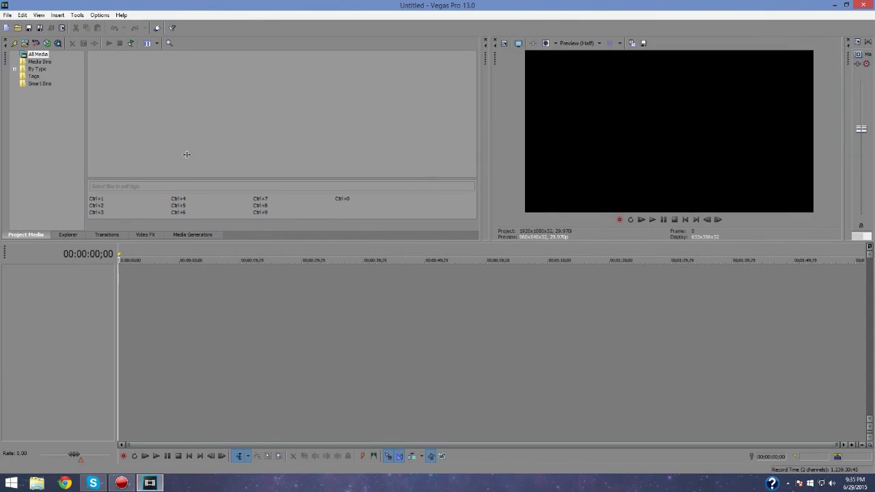
pyautogui.click(862, 5)
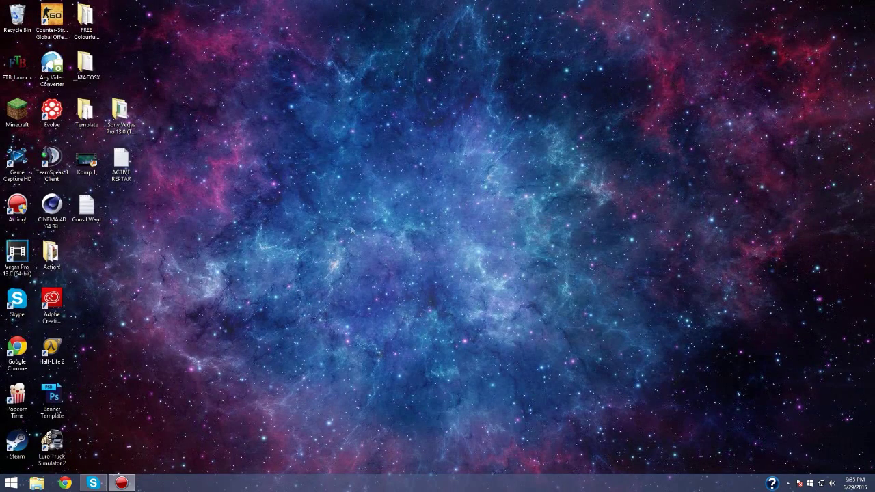
# Step: Move the Sony Vegas Pro 13.0 folder to mid-desktop and open it to the vegaspro13.0.310_64bit installer
pyautogui.moveTo(120, 113); pyautogui.dragTo(399, 168)
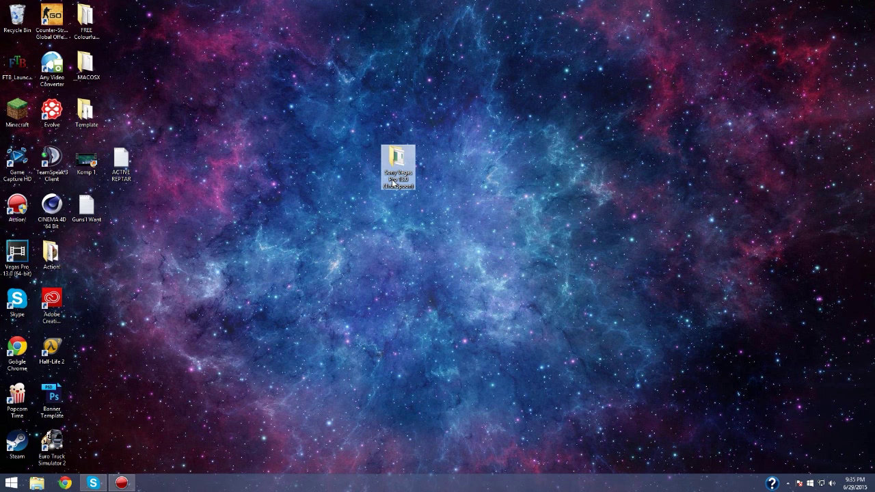
pyautogui.moveTo(393, 179)
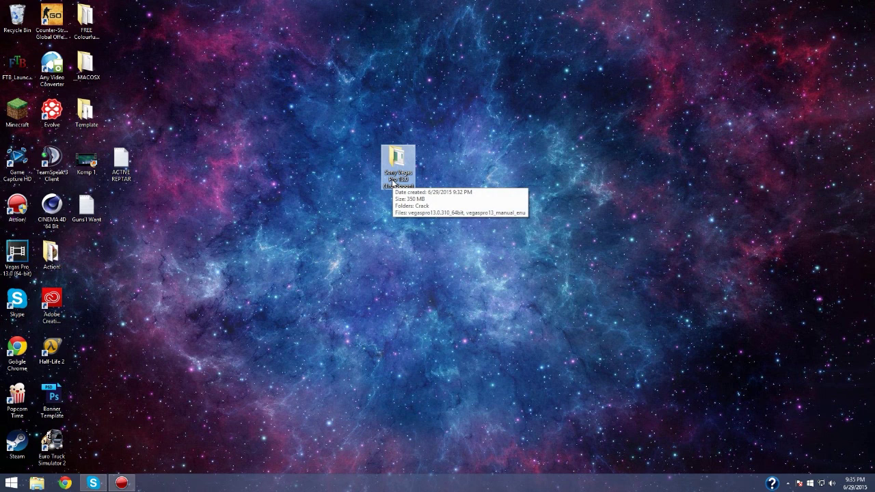
pyautogui.doubleClick(394, 179)
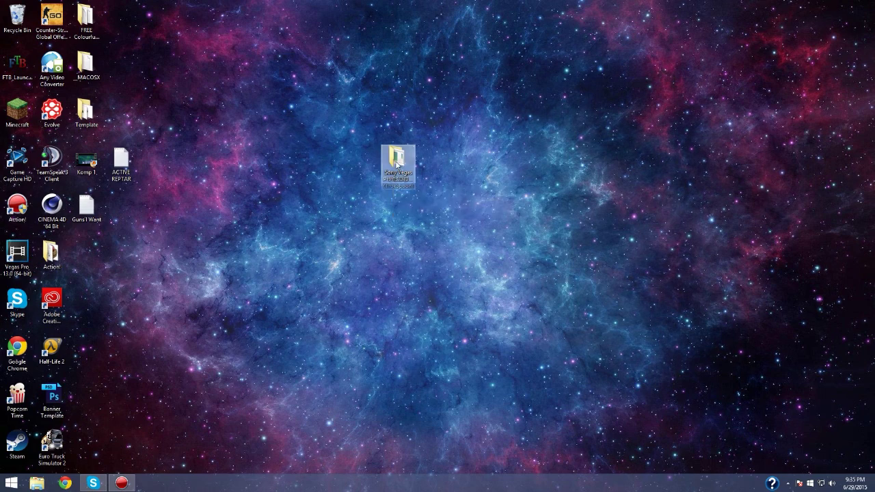
pyautogui.moveTo(557, 99); pyautogui.dragTo(482, 240)
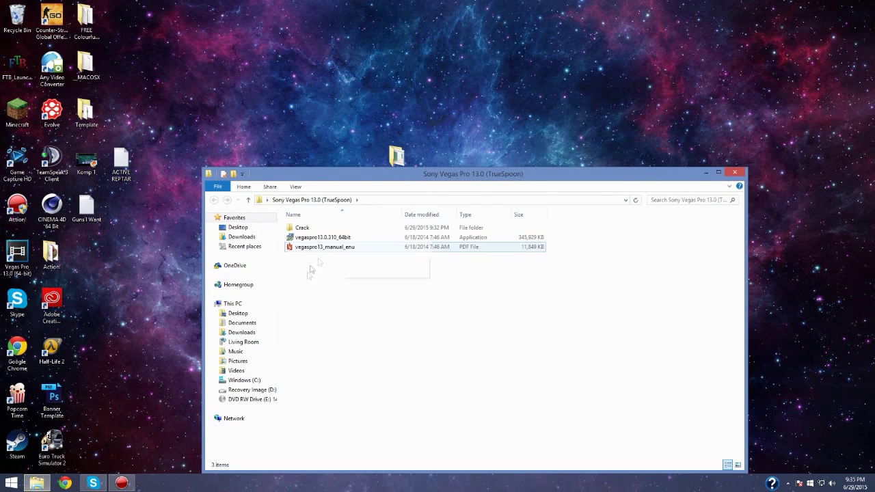
pyautogui.click(483, 238)
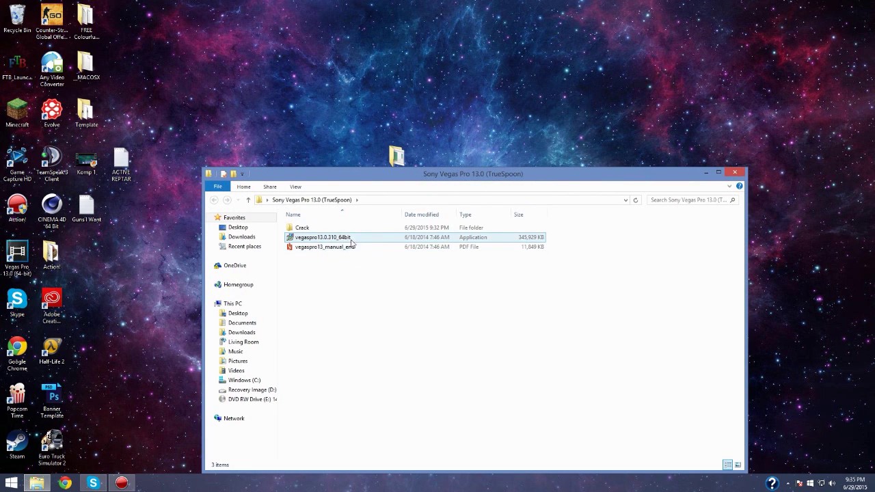
# Step: Look inside the Crack subfolder, close it, and shift the Sony Vegas folder up-left
pyautogui.moveTo(321, 240); pyautogui.dragTo(346, 243)
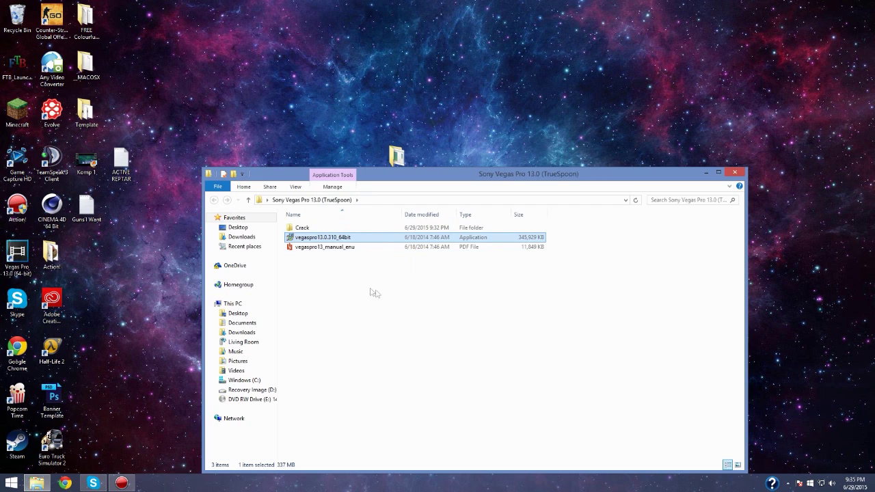
pyautogui.doubleClick(315, 229)
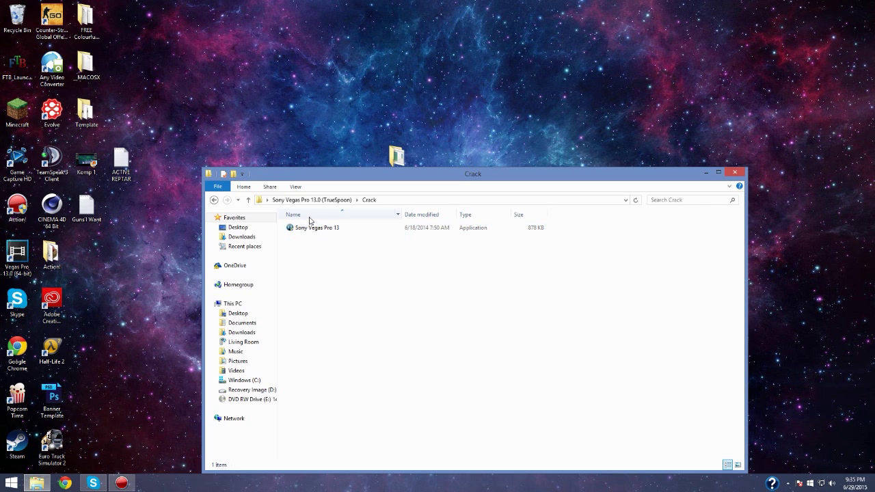
pyautogui.click(735, 173)
pyautogui.moveTo(397, 156); pyautogui.dragTo(328, 111)
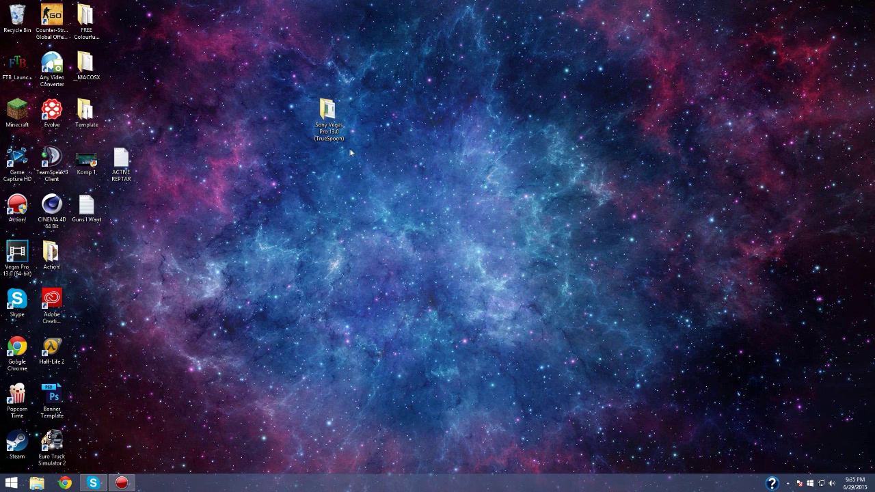
# Step: Return the Sony Vegas folder beside Template and reposition the Game Capture HD window
pyautogui.moveTo(314, 139); pyautogui.dragTo(122, 136)
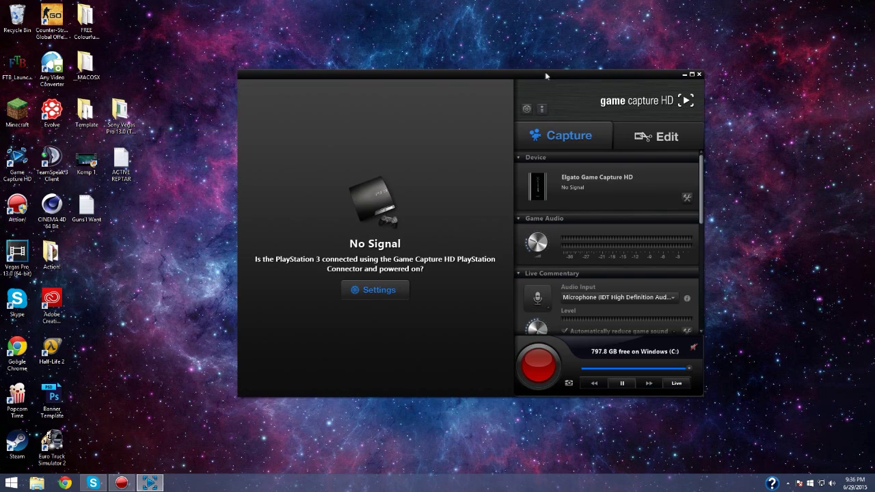
pyautogui.moveTo(580, 77); pyautogui.dragTo(506, 58)
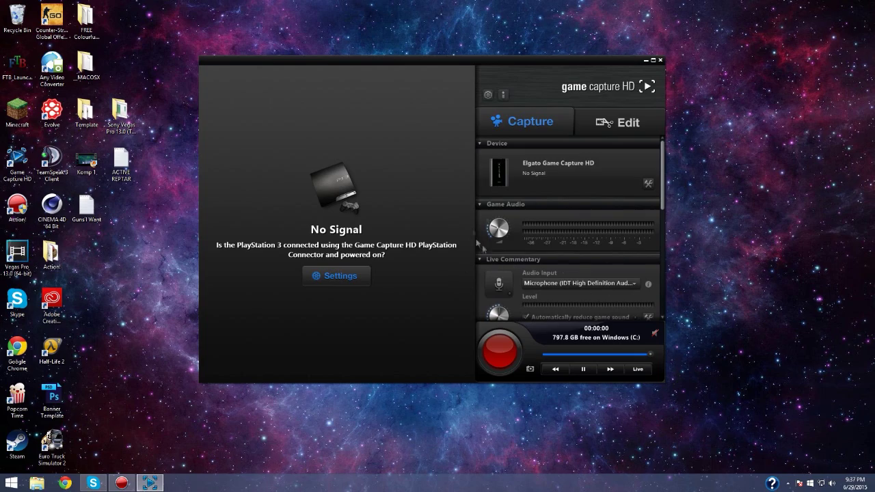
pyautogui.moveTo(551, 70); pyautogui.dragTo(562, 56)
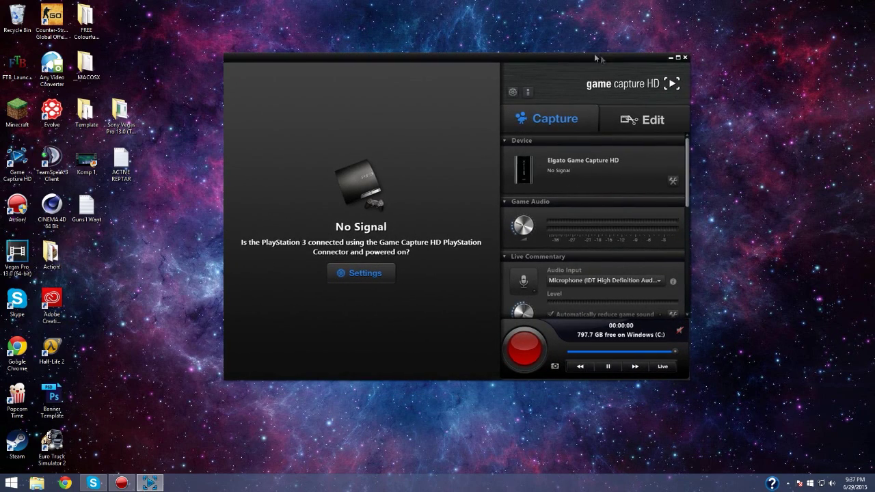
pyautogui.moveTo(601, 56); pyautogui.dragTo(535, 54)
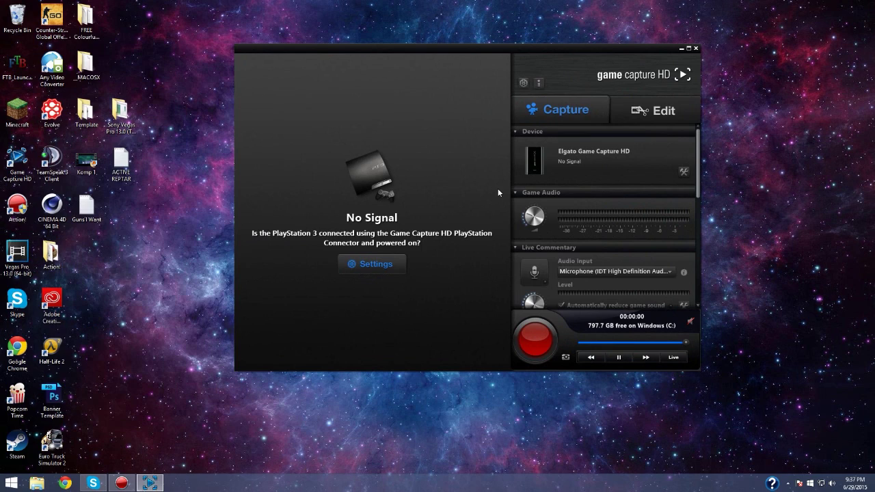
pyautogui.moveTo(614, 76); pyautogui.dragTo(546, 60)
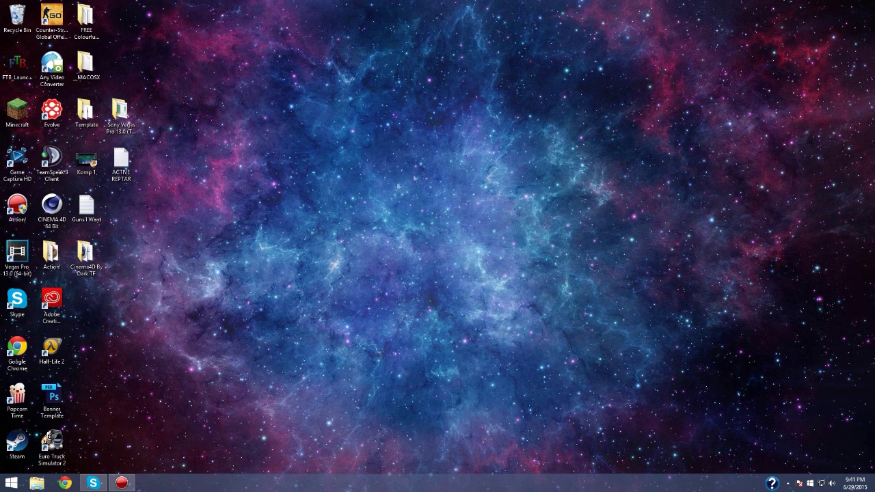
# Step: Place Cinema4D By Dark TF beside Sony Vegas and launch CINEMA 4D 64 Bit from it
pyautogui.moveTo(85, 253); pyautogui.dragTo(156, 115)
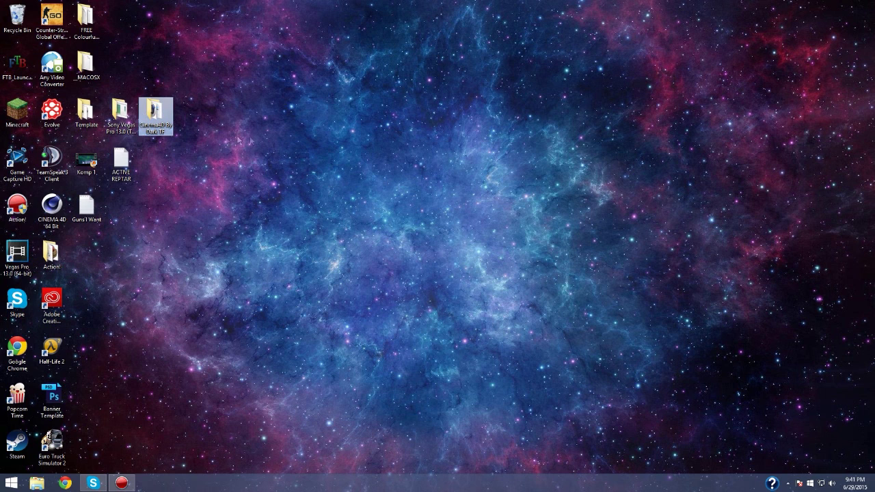
pyautogui.doubleClick(160, 132)
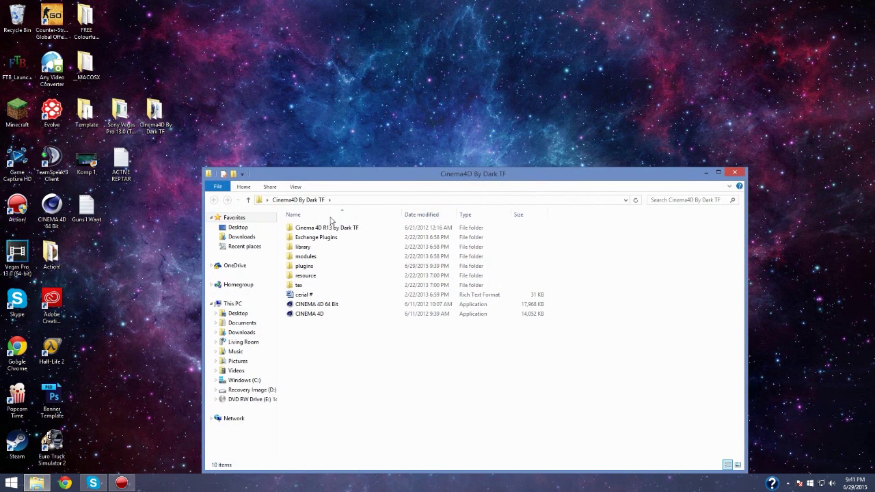
pyautogui.click(386, 276)
pyautogui.click(330, 305)
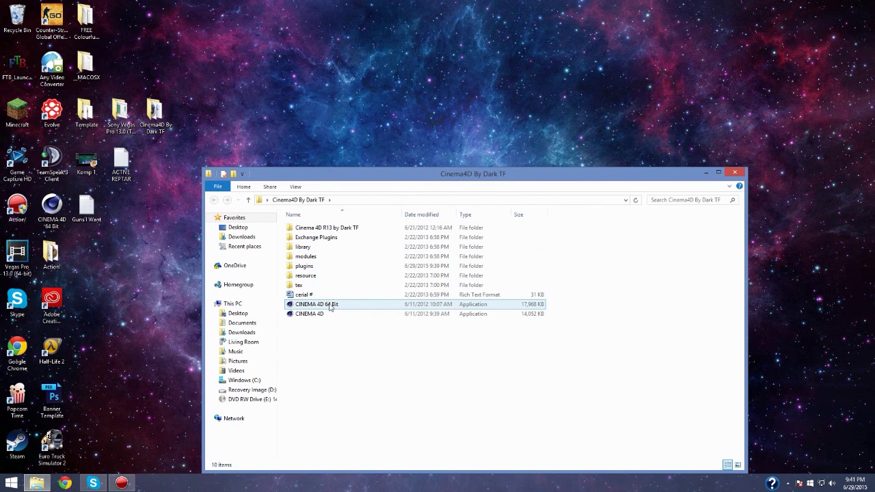
pyautogui.doubleClick(335, 305)
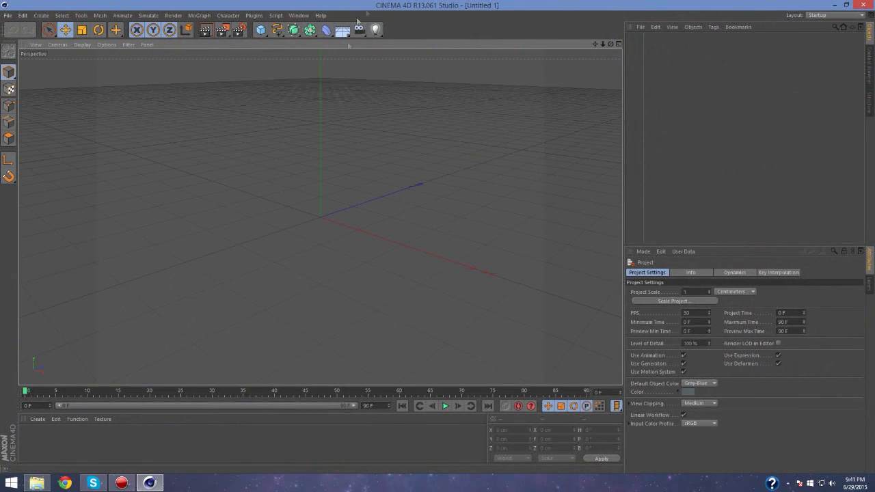
# Step: Shrink the Cinema 4D window and close the Cinema4D By Dark TF folder
pyautogui.moveTo(358, 7); pyautogui.dragTo(444, 359)
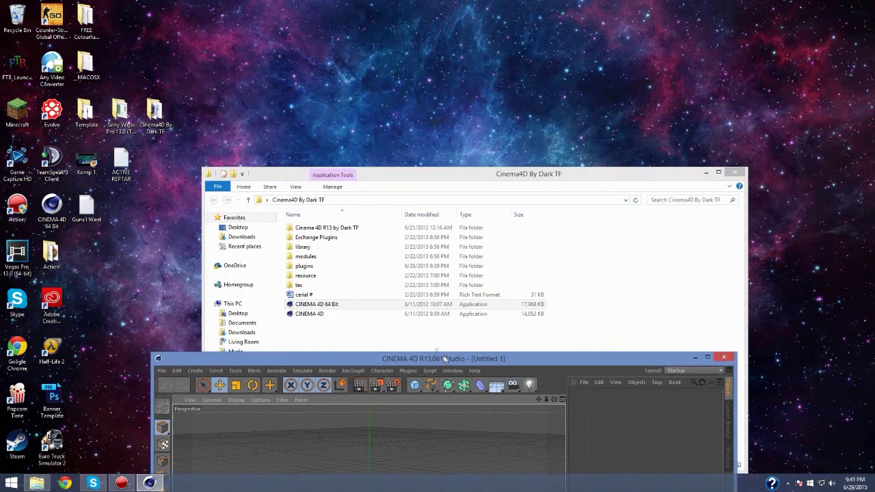
pyautogui.click(359, 304)
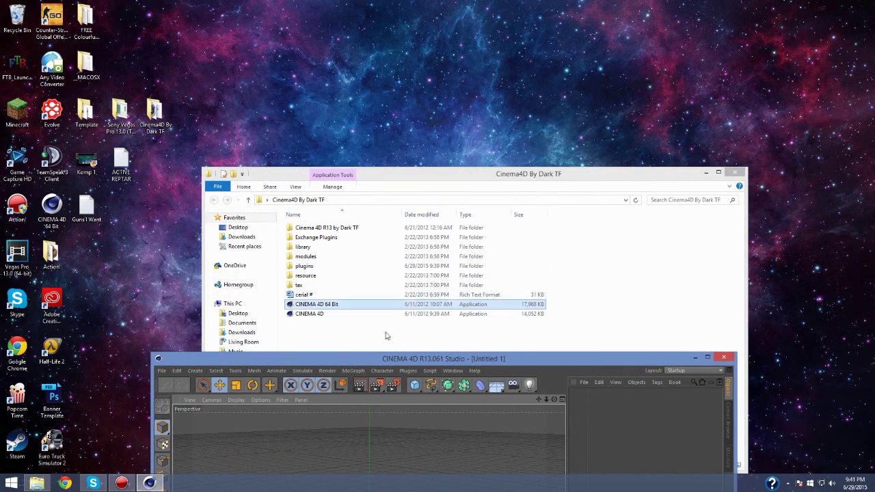
pyautogui.click(737, 172)
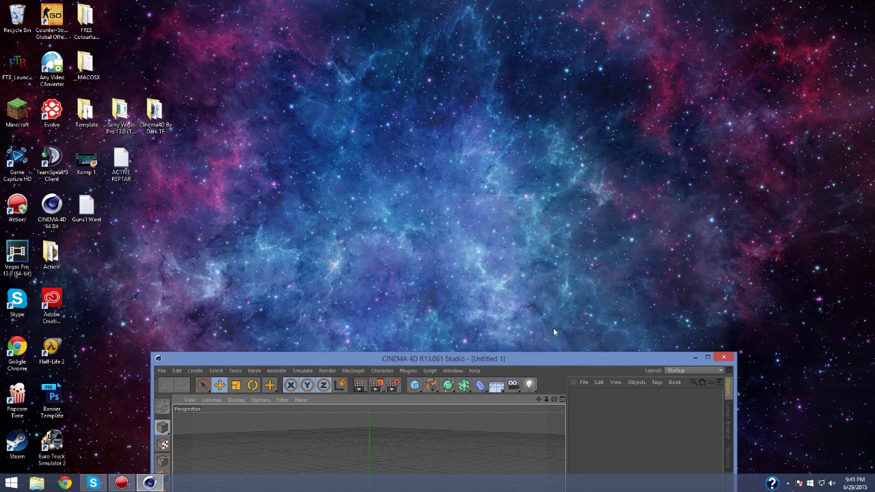
# Step: Maximize and then restore the Cinema 4D window, and close the empty Untitled 1 scene
pyautogui.doubleClick(509, 362)
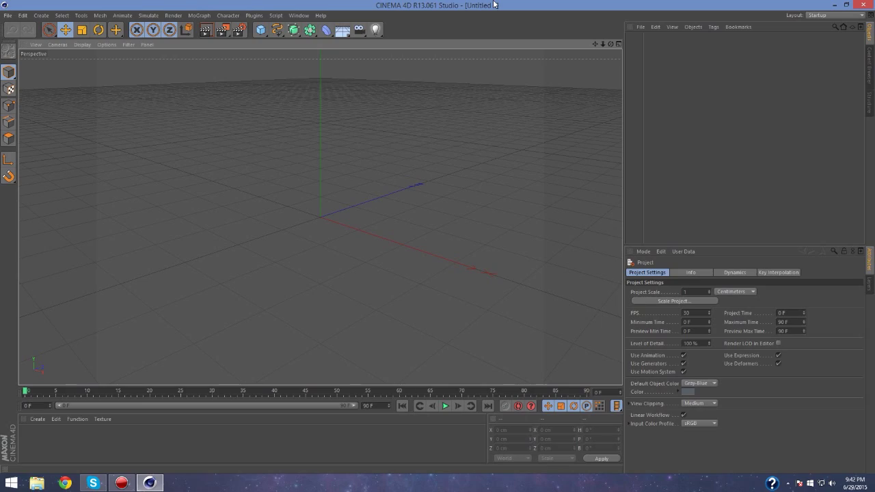
pyautogui.moveTo(495, 5); pyautogui.dragTo(520, 90)
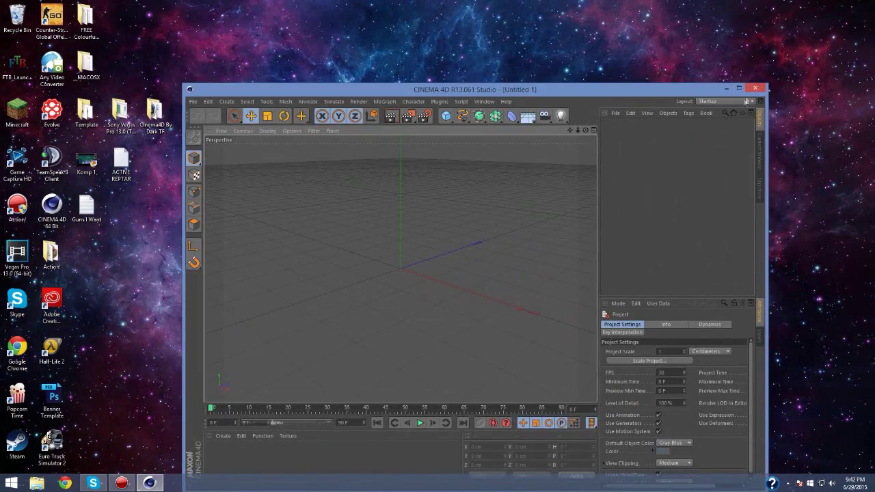
pyautogui.click(799, 90)
# Step: Open Template.c4d from the desktop Template folder and select its YOUR text object
pyautogui.doubleClick(82, 113)
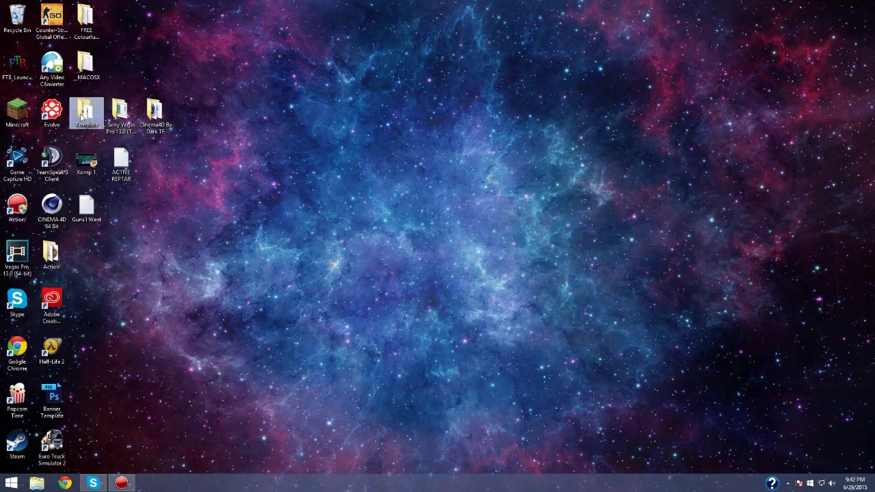
pyautogui.scroll(-15, 506, 322)
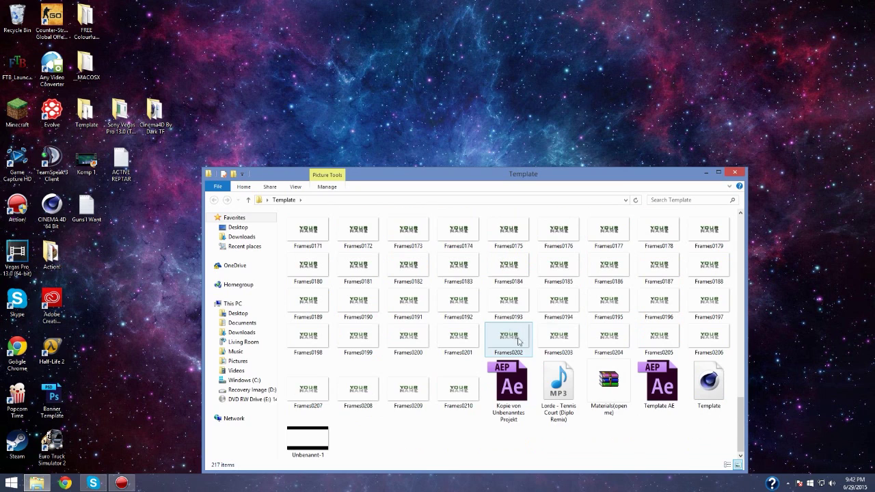
pyautogui.click(706, 396)
pyautogui.doubleClick(708, 393)
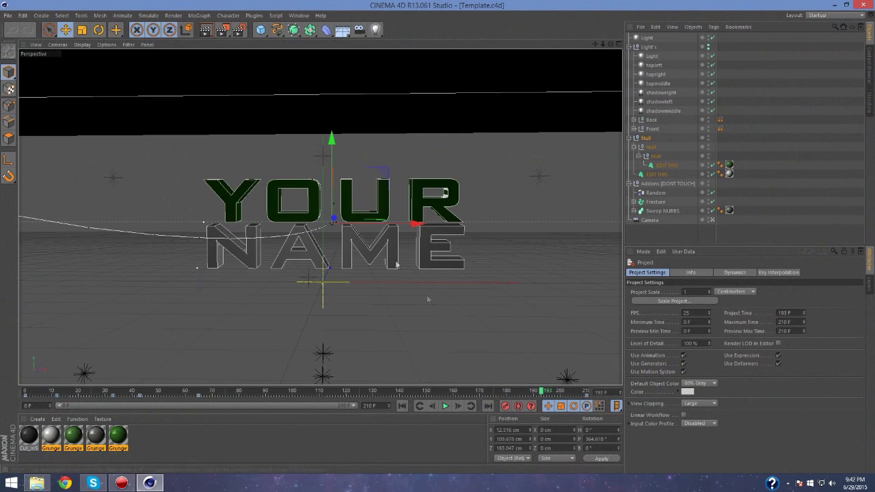
pyautogui.click(426, 206)
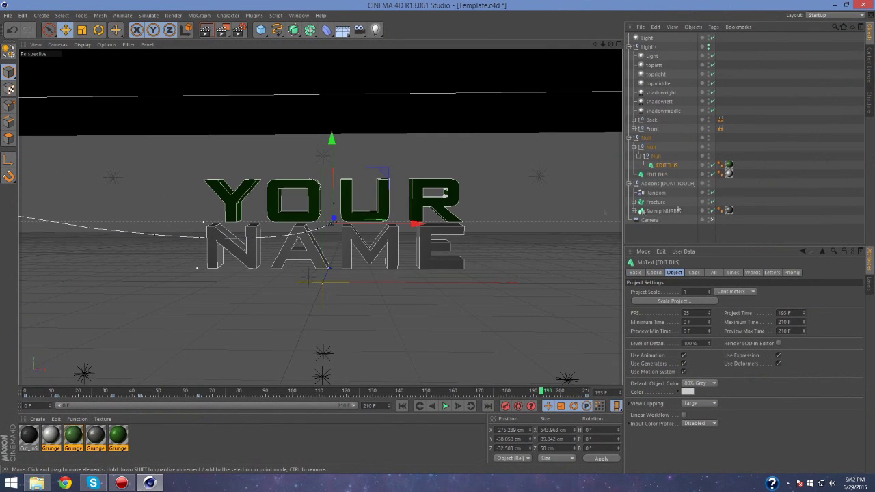
# Step: Delete the word YOUR from the top text object and dismiss the online updater
pyautogui.click(674, 313)
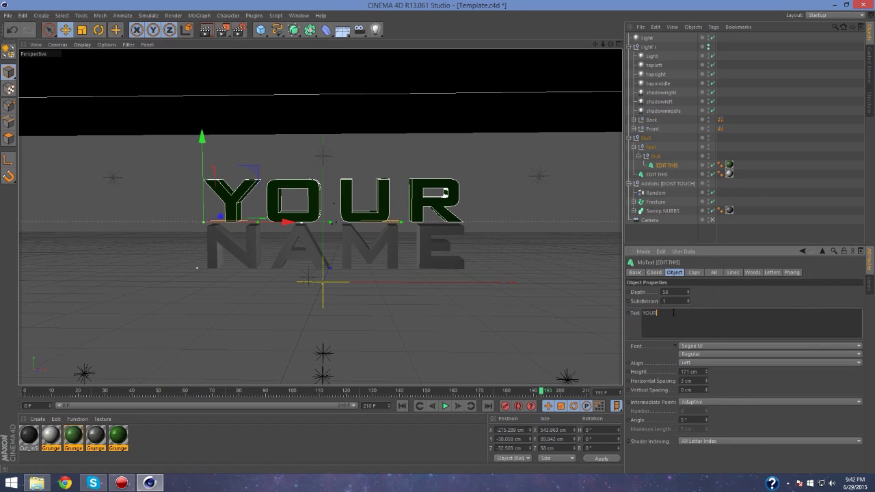
pyautogui.doubleClick(664, 313)
pyautogui.press('BackSpace')
pyautogui.moveTo(440, 4); pyautogui.dragTo(478, 1)
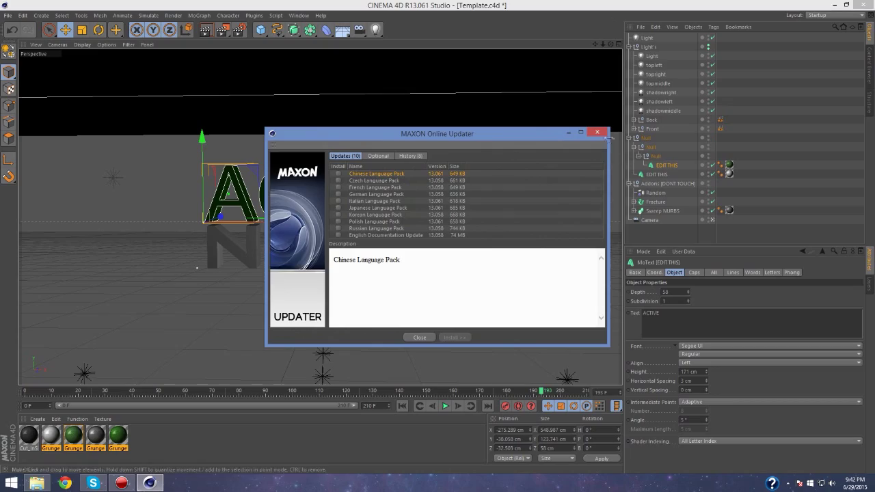
pyautogui.click(602, 134)
pyautogui.moveTo(501, 8); pyautogui.dragTo(528, 52)
pyautogui.doubleClick(528, 50)
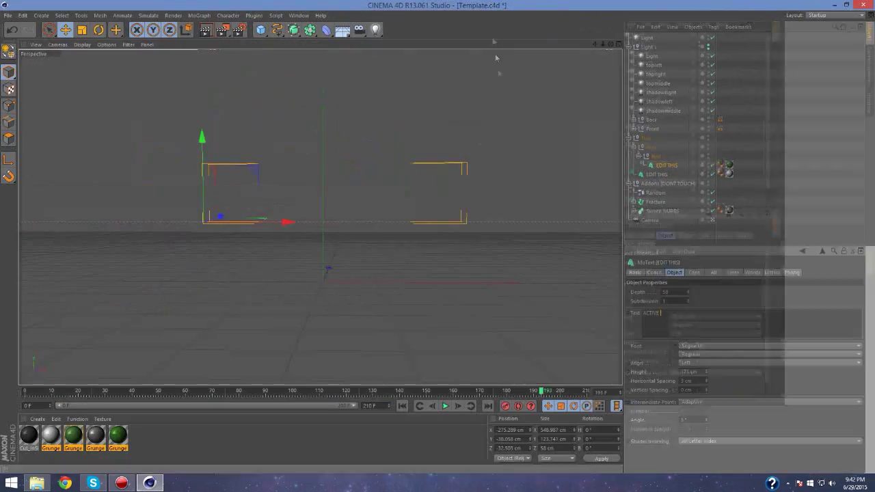
# Step: Replace the NAME text with 'reptar'
pyautogui.click(424, 248)
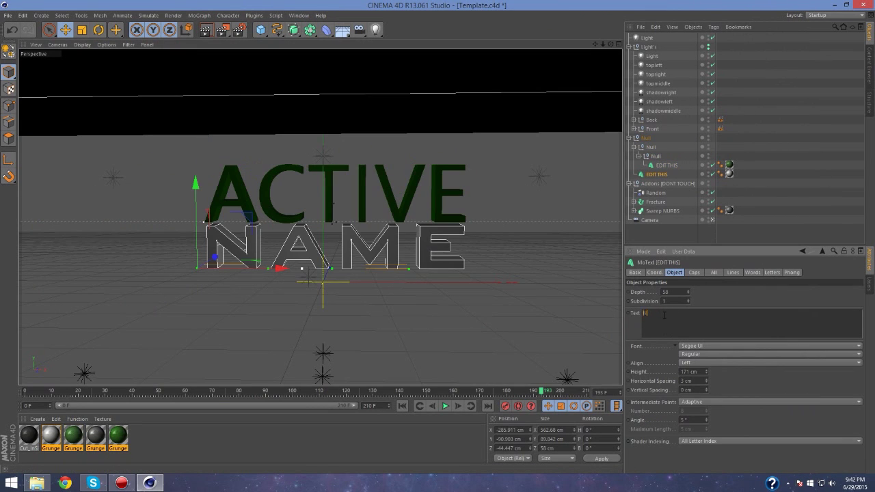
pyautogui.press('BackSpace')
pyautogui.press('super+Down')
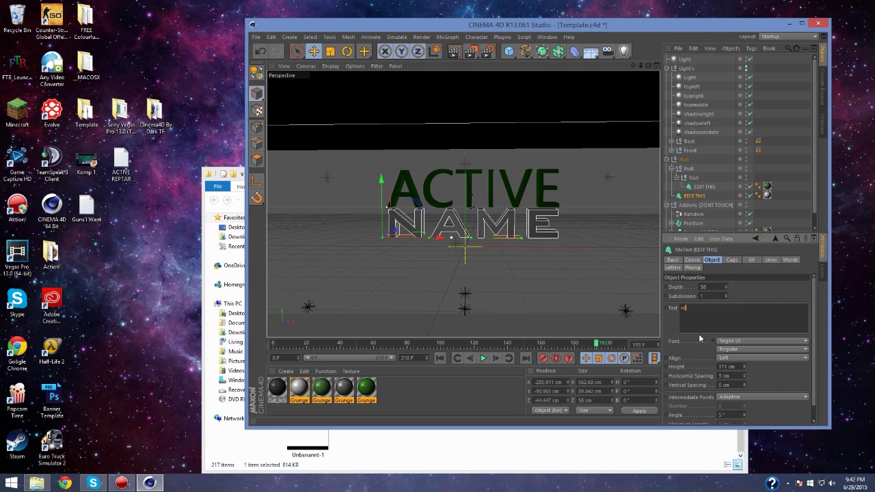
pyautogui.write('reptar')
pyautogui.click(603, 286)
pyautogui.press('super+Up')
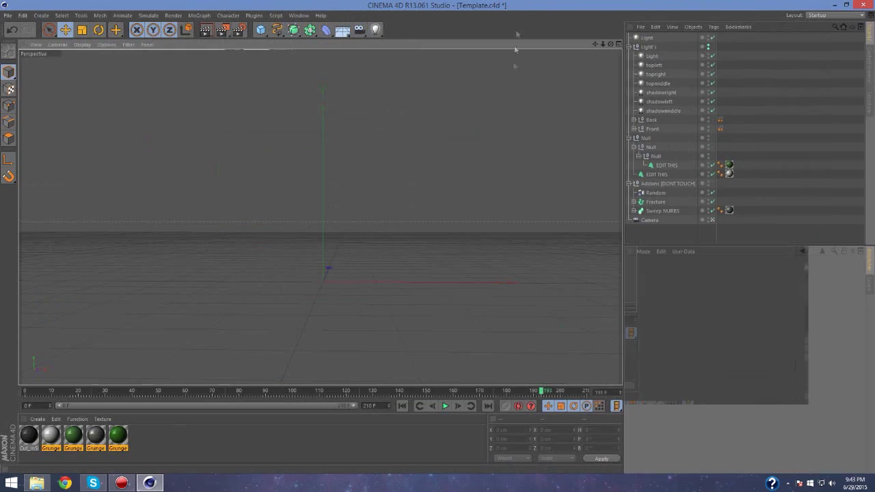
# Step: Check the ACTIVE and reptar text objects by selecting each, then deselect them
pyautogui.click(402, 222)
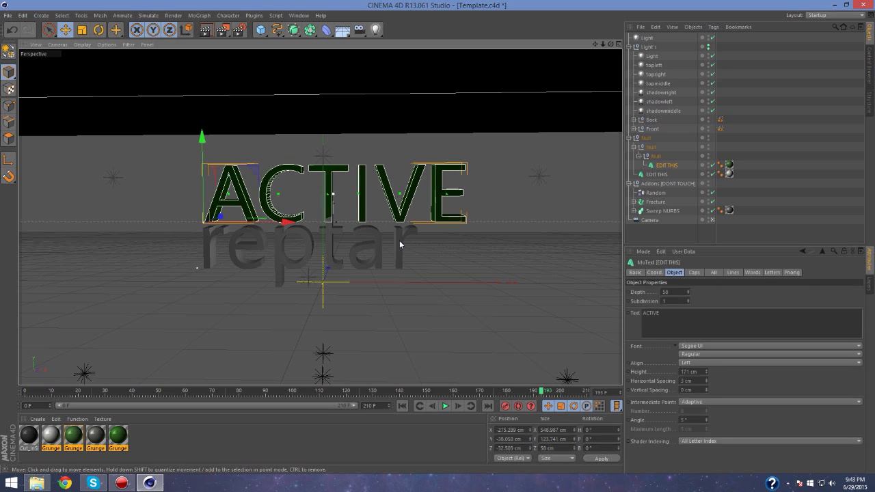
pyautogui.click(400, 242)
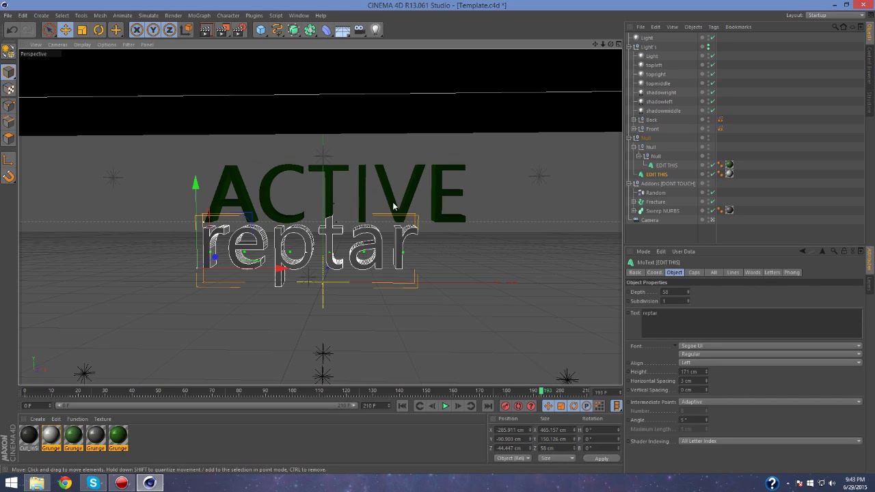
pyautogui.click(401, 220)
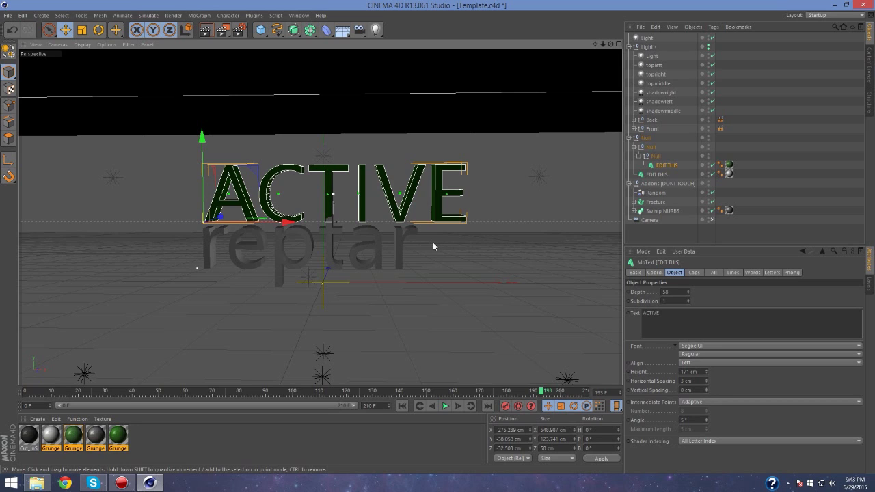
pyautogui.click(520, 321)
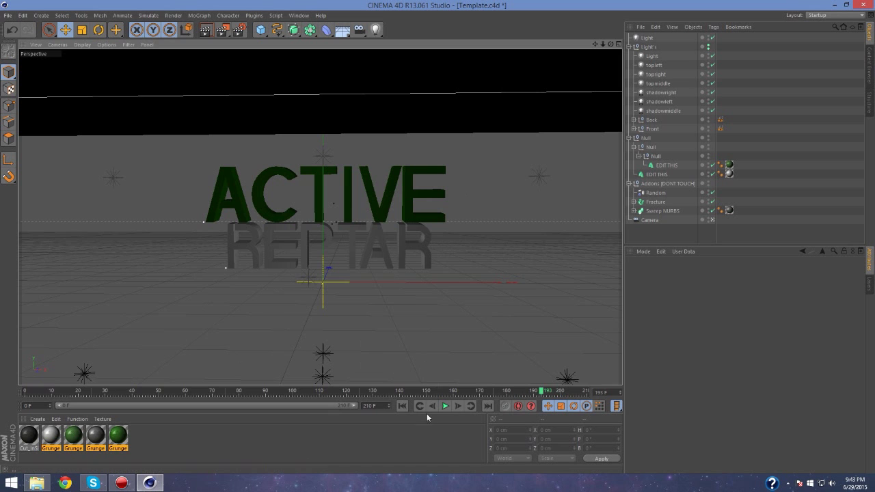
# Step: Rewind to frame 0 and play the intro, stopping near frame 200
pyautogui.moveTo(543, 391); pyautogui.dragTo(19, 388)
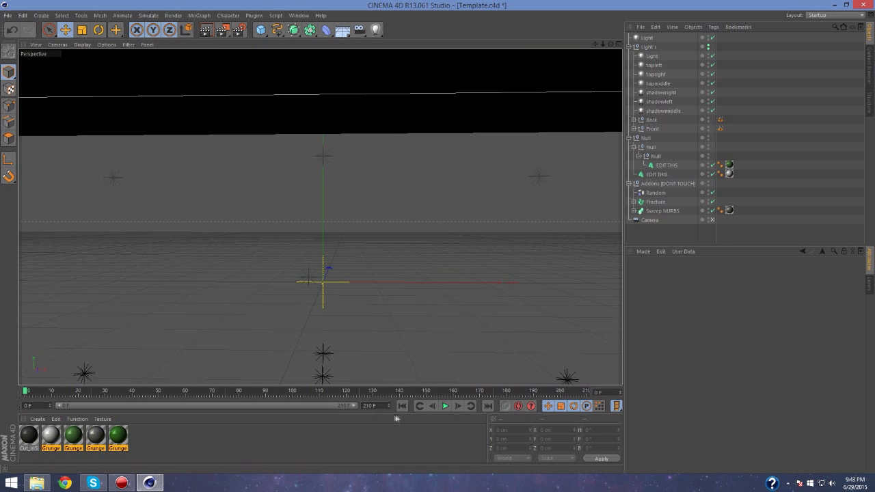
pyautogui.click(444, 406)
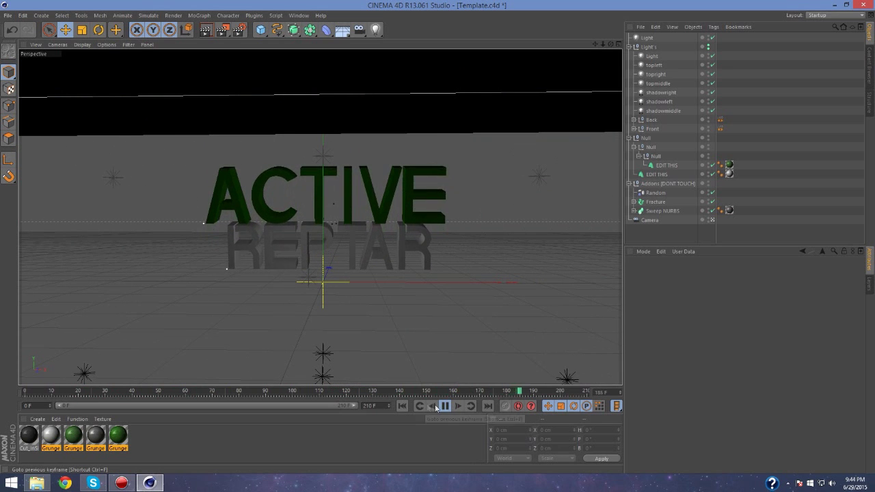
pyautogui.click(445, 406)
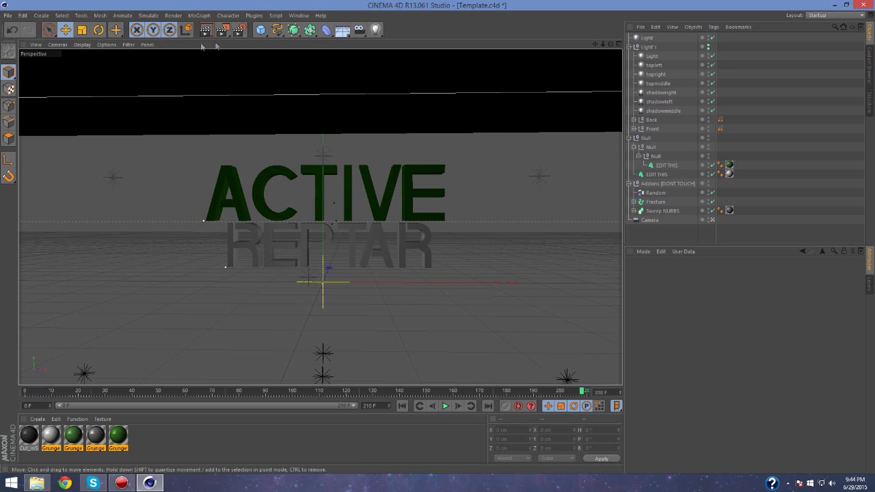
# Step: Set render output to 1920 x 1080 with All Frames, then show the Save page
pyautogui.click(239, 30)
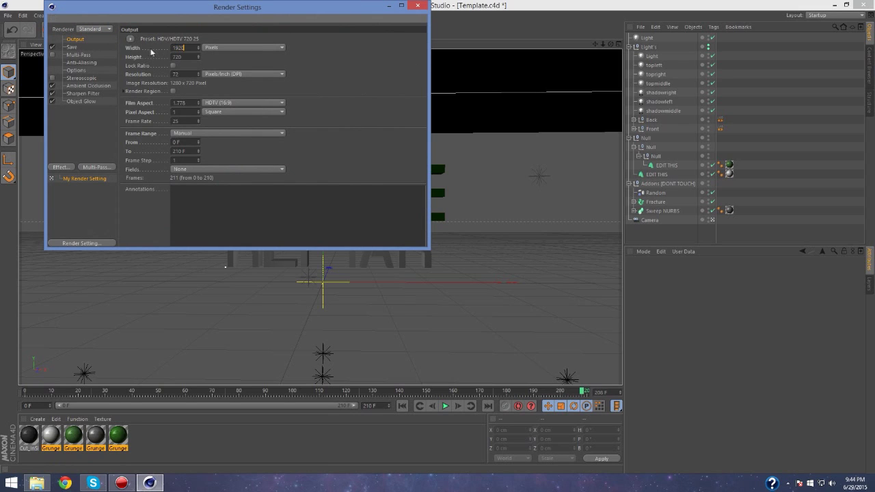
pyautogui.press('Tab')
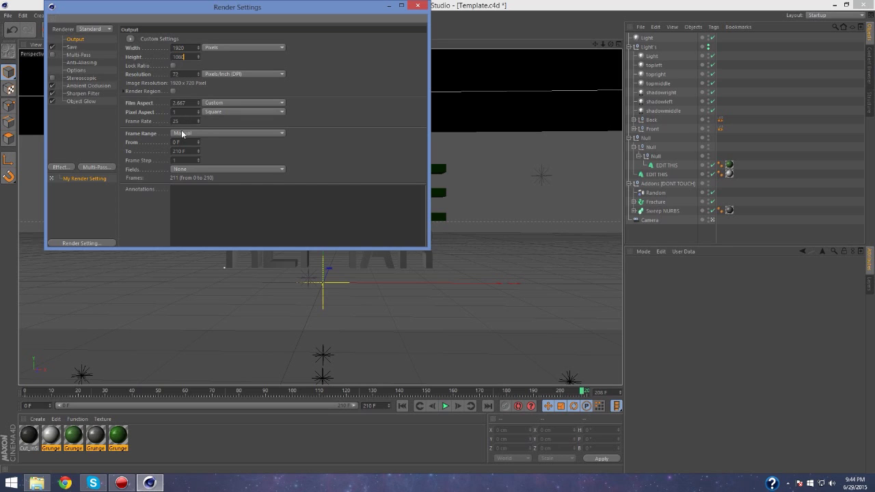
pyautogui.click(183, 134)
pyautogui.click(199, 157)
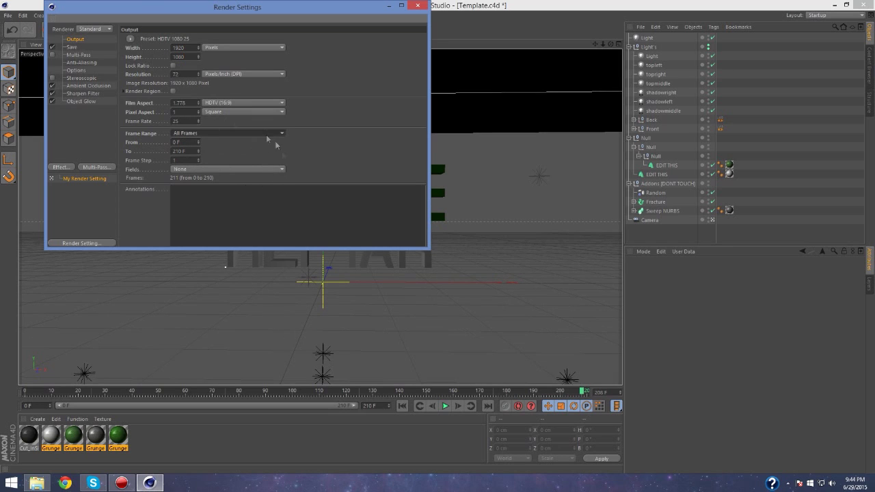
pyautogui.click(79, 48)
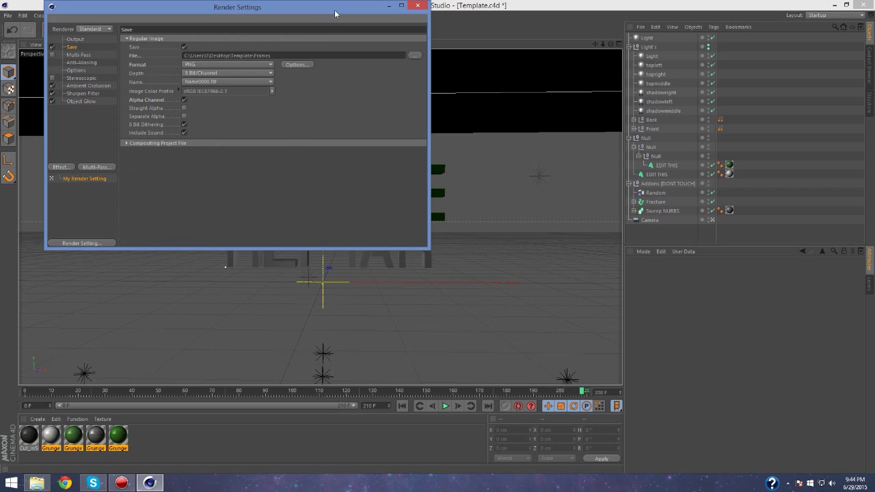
pyautogui.moveTo(317, 10); pyautogui.dragTo(394, 107)
pyautogui.press('super+Down')
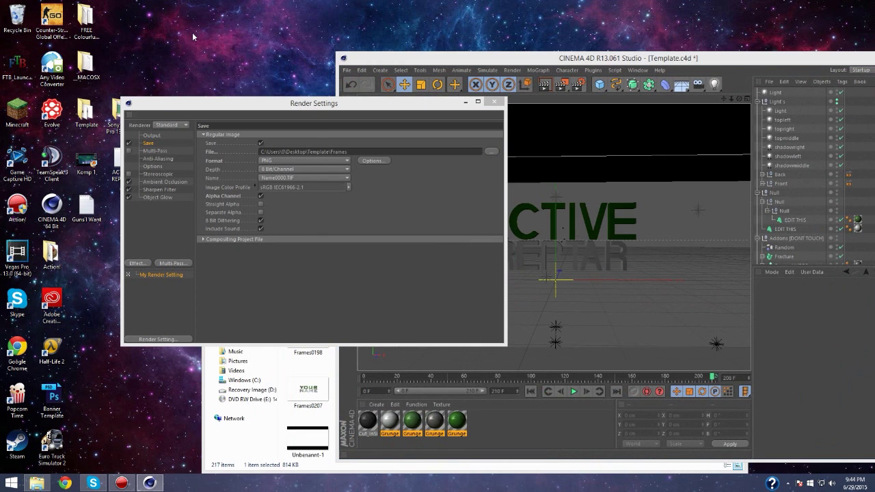
# Step: Create a new desktop folder named 'GIVEAWAY INTRO'
pyautogui.rightClick(194, 33)
pyautogui.moveTo(233, 116)
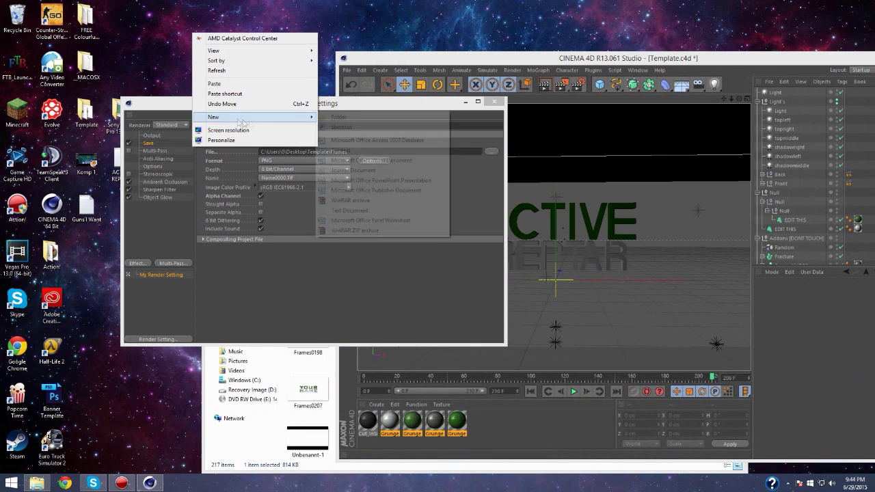
pyautogui.click(339, 117)
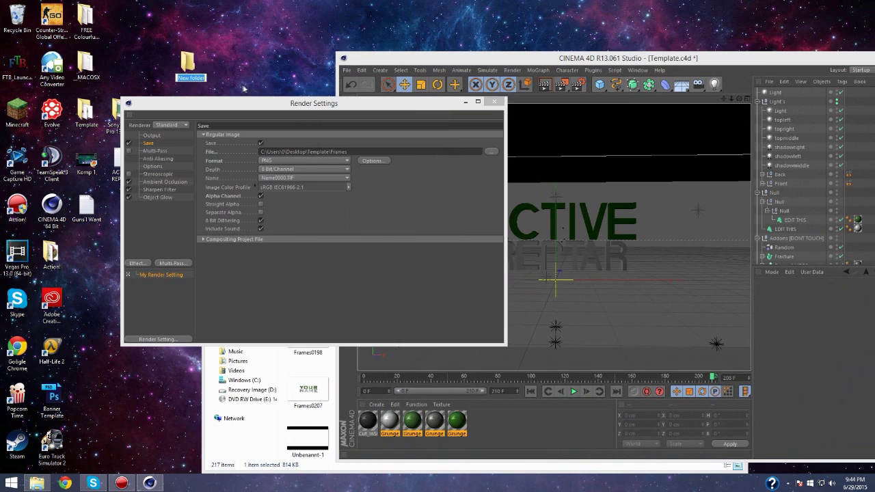
pyautogui.write('GIVEAWAY INTRO')
pyautogui.press('Return')
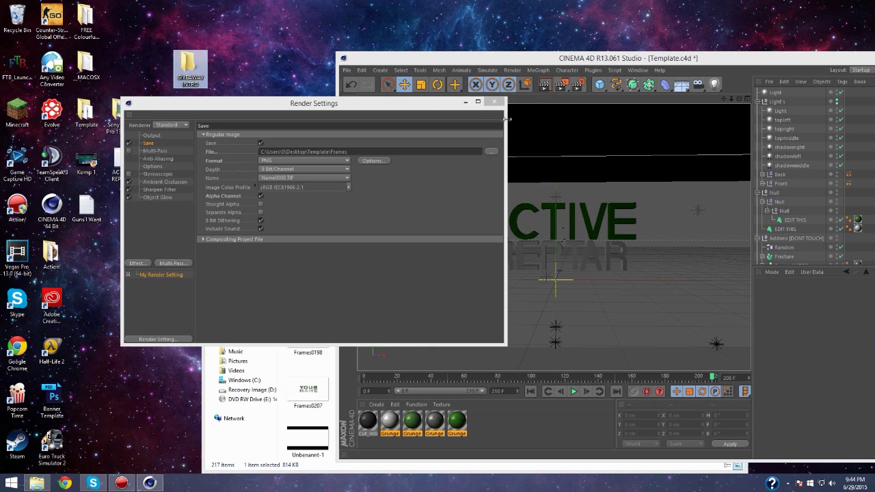
pyautogui.doubleClick(559, 59)
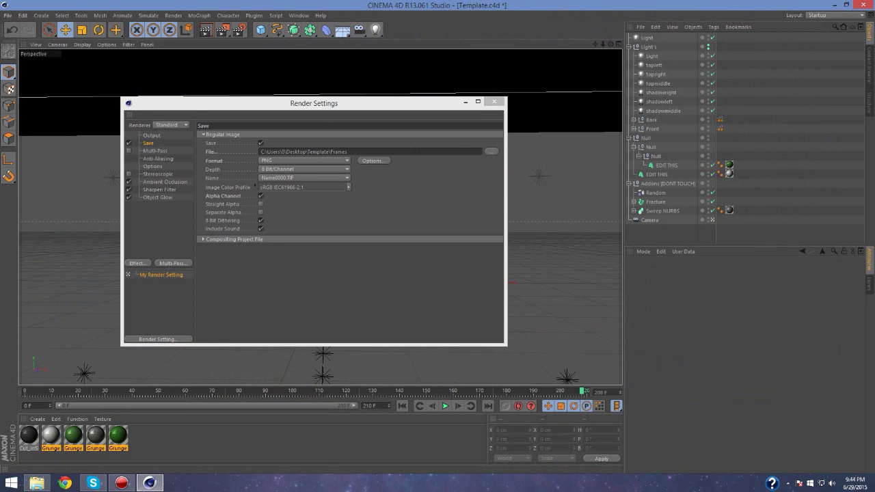
# Step: Save rendered frames as INTRO in the desktop GIVEAWAY INTRO folder, then close Render Settings
pyautogui.click(491, 152)
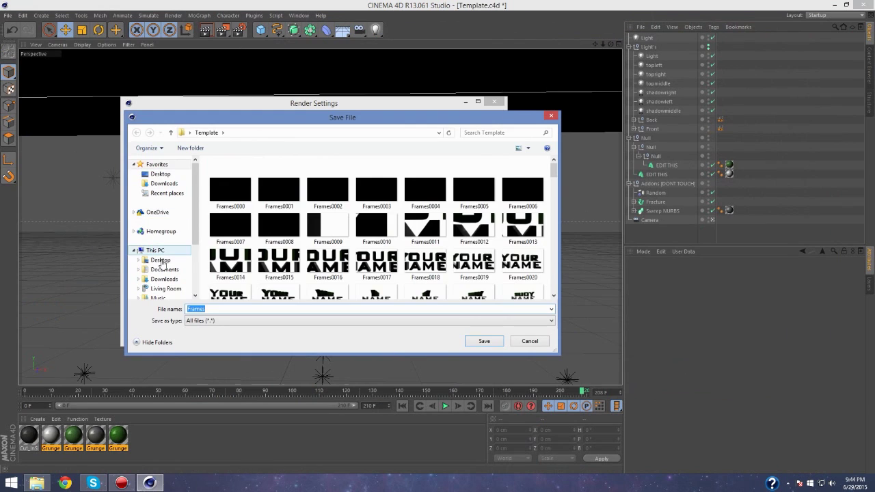
pyautogui.click(161, 260)
pyautogui.click(422, 195)
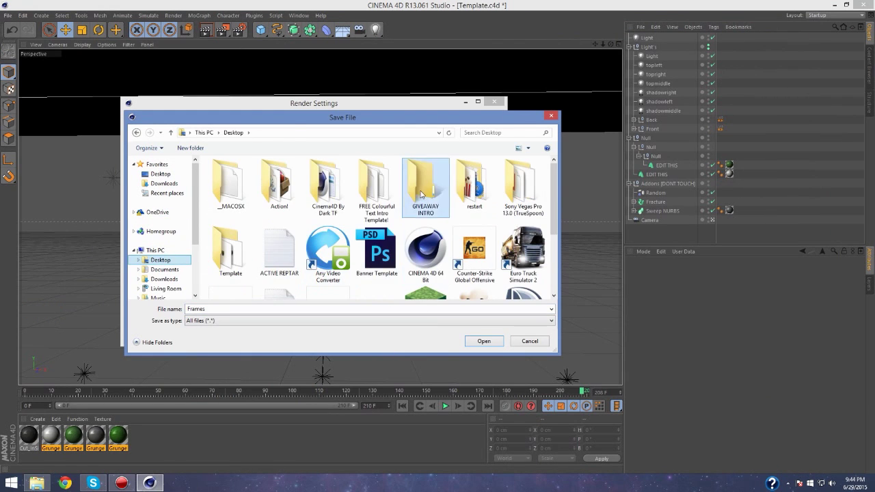
pyautogui.doubleClick(422, 195)
pyautogui.moveTo(207, 309); pyautogui.dragTo(170, 311)
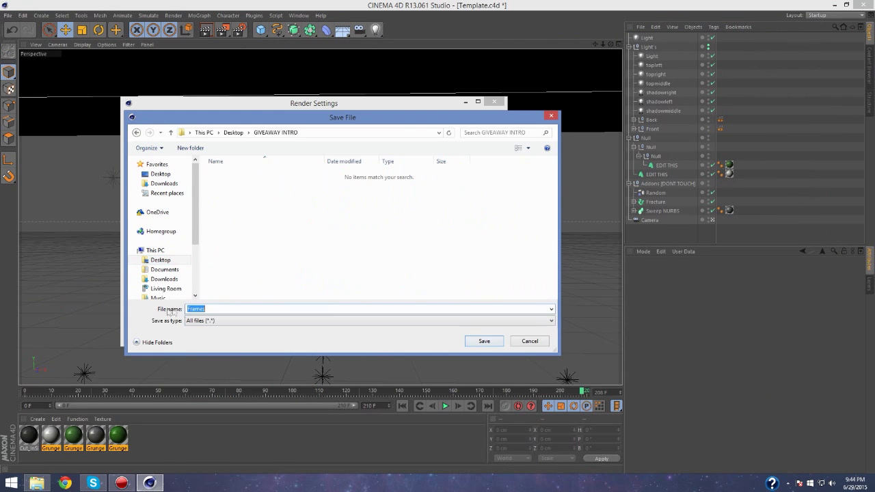
pyautogui.write('INTR')
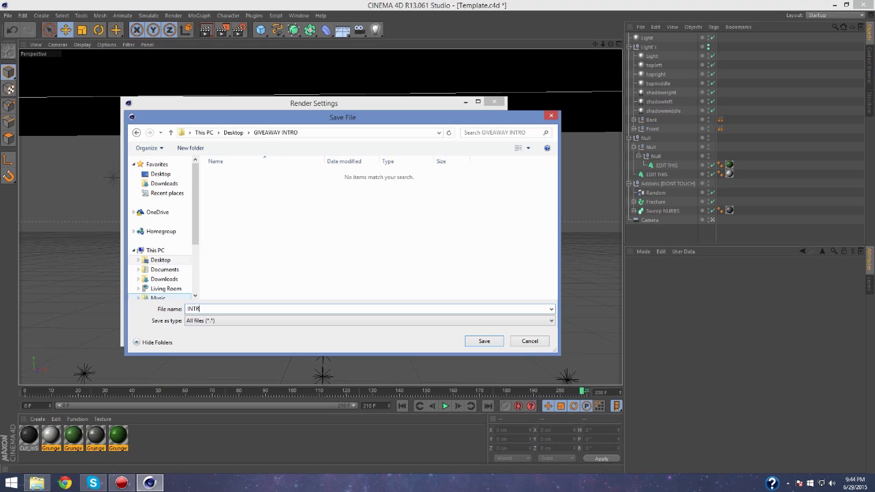
pyautogui.write('O')
pyautogui.press('Return')
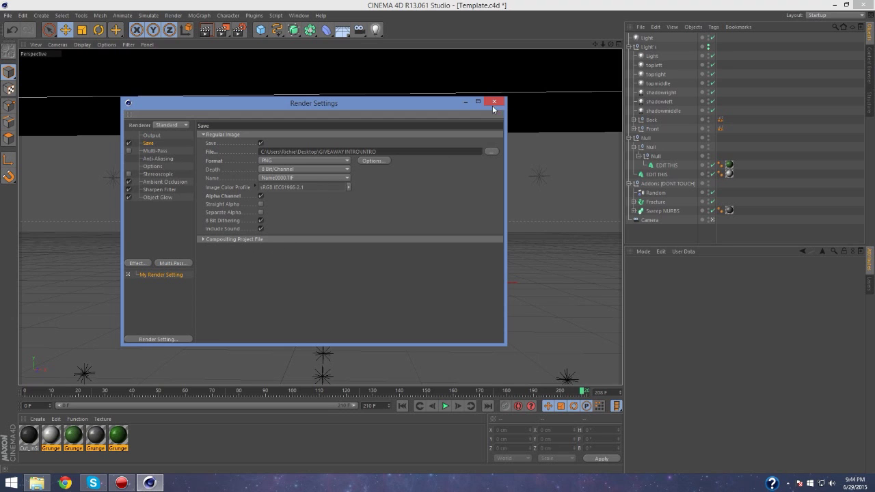
pyautogui.click(493, 103)
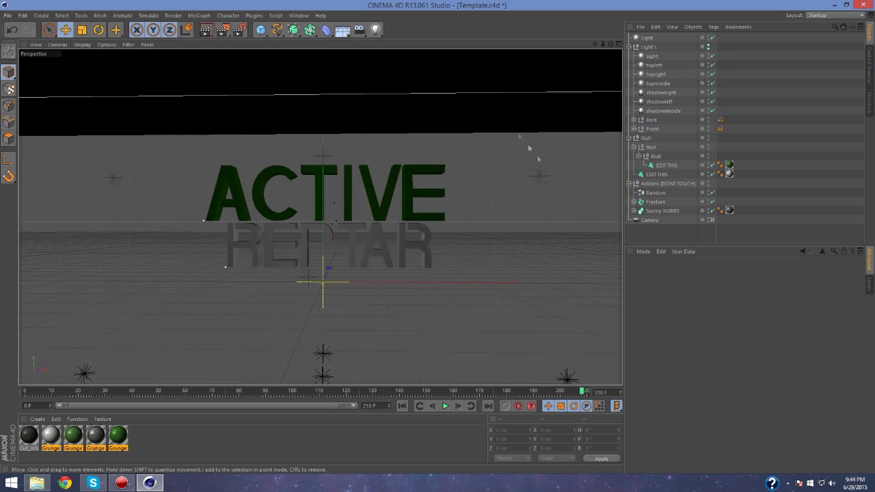
# Step: Render the ACTIVE REPTAR animation to the Picture Viewer as INTRO frames, ignoring the missing Grunge2.jpg warning
pyautogui.click(222, 31)
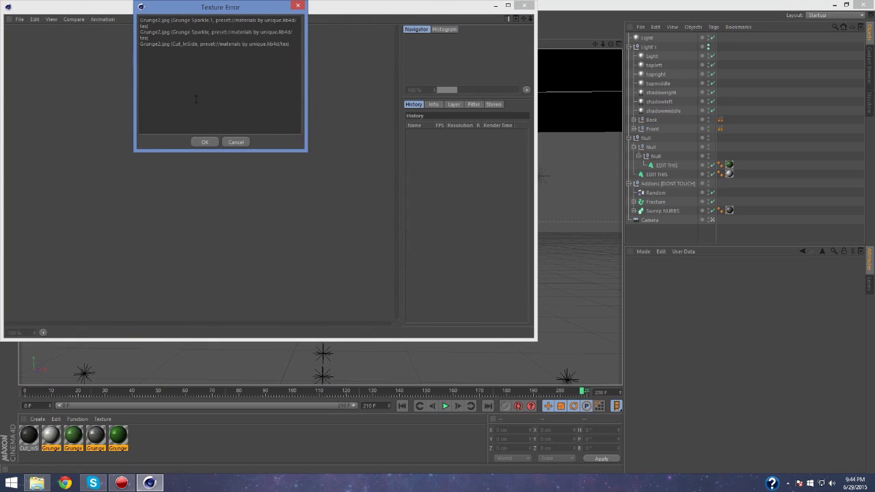
pyautogui.click(213, 144)
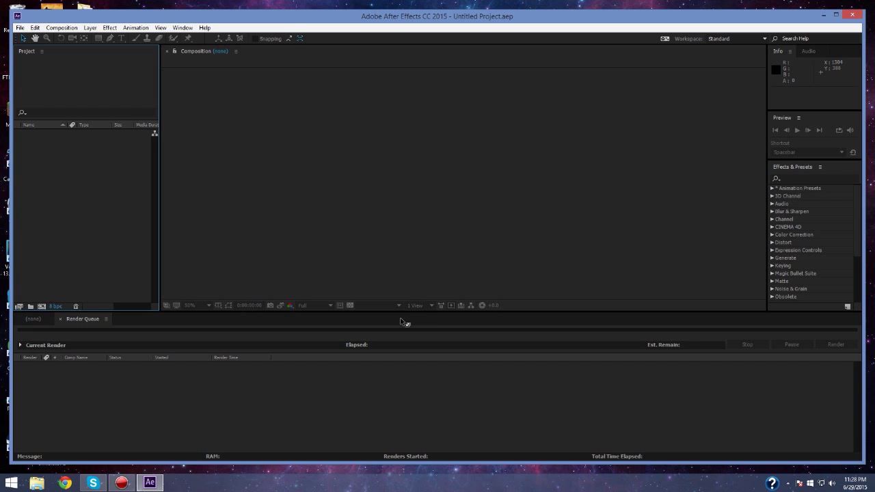
# Step: Maximize After Effects, then quit it without saving the empty Untitled Project
pyautogui.doubleClick(440, 17)
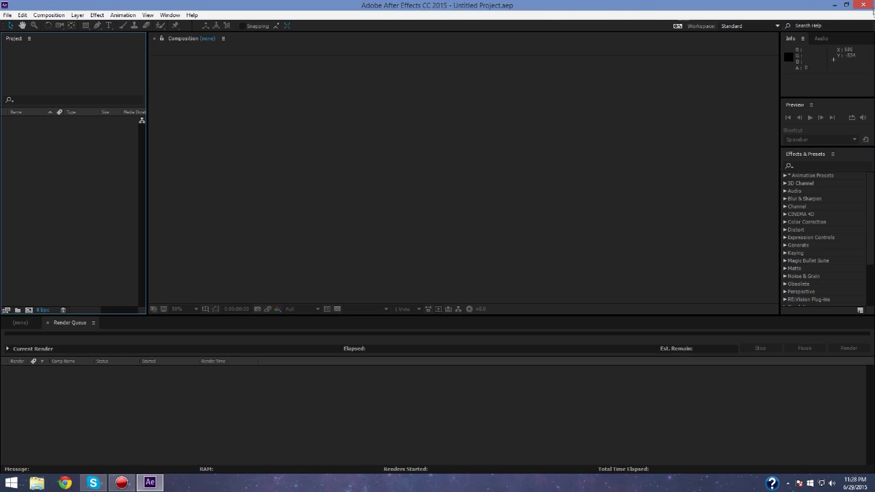
pyautogui.click(865, 5)
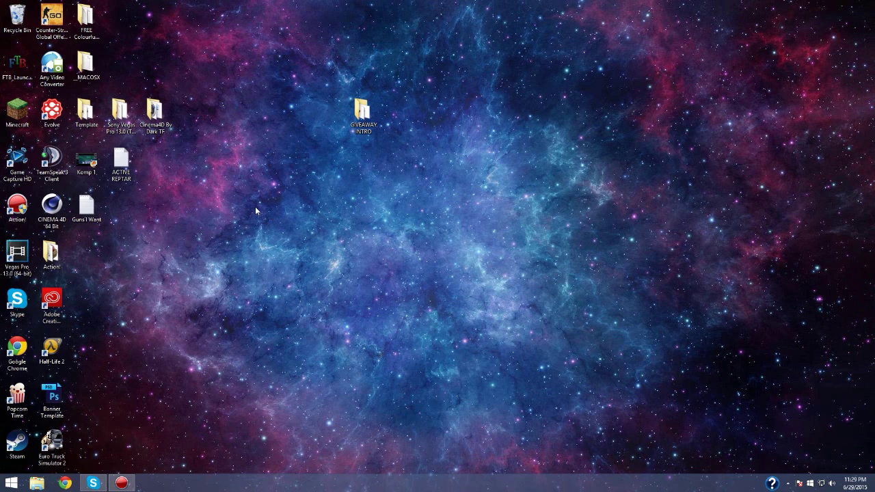
# Step: Open Template AE.aep from the bottom of the Desktop's Template folder
pyautogui.doubleClick(86, 111)
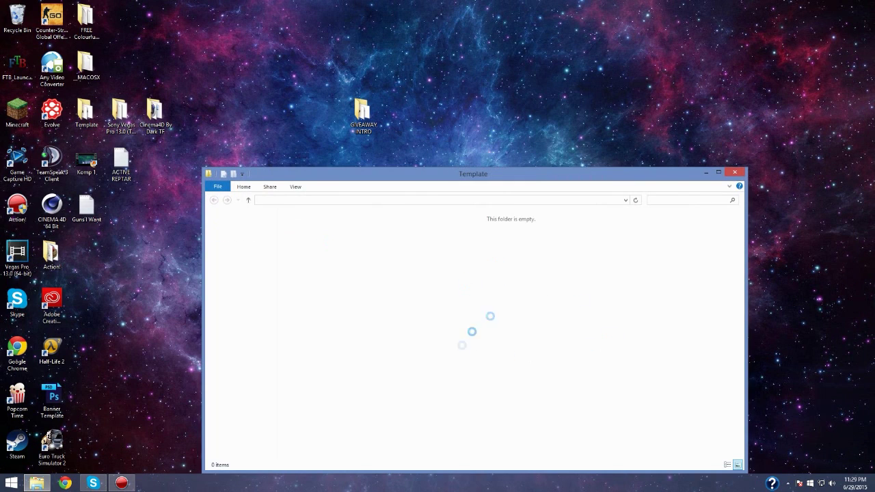
pyautogui.scroll(-3, 597, 344)
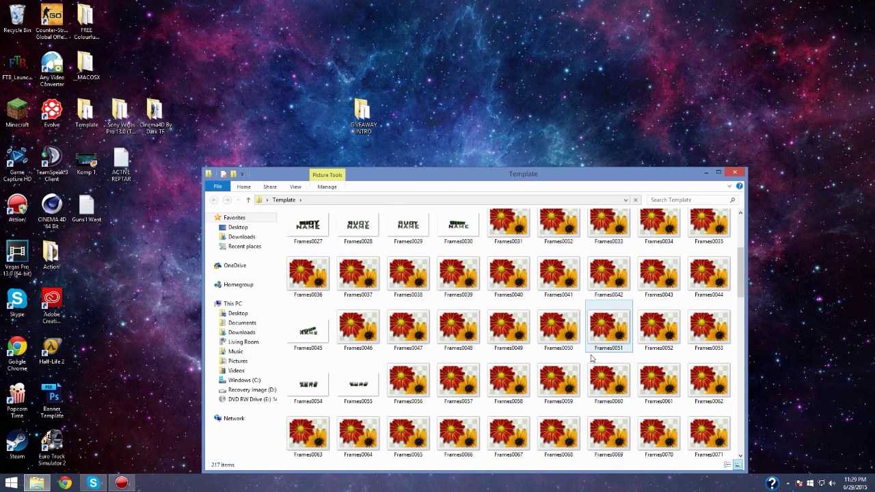
pyautogui.scroll(-15, 592, 358)
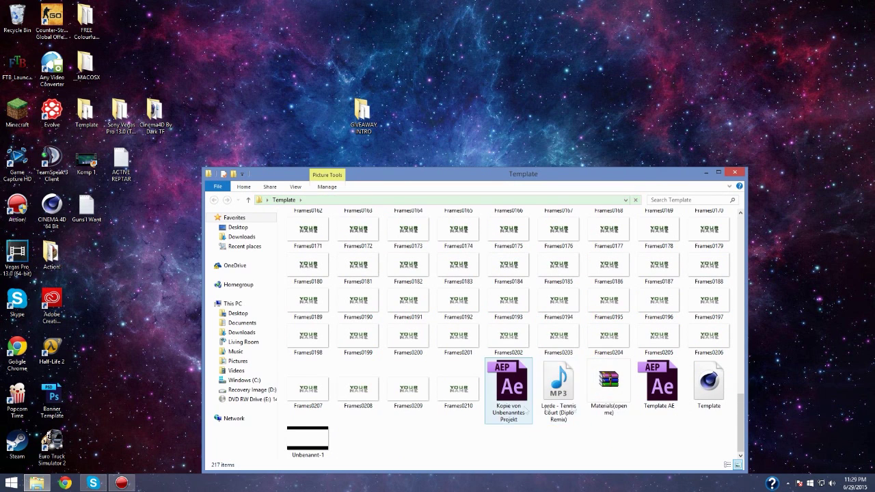
pyautogui.click(668, 390)
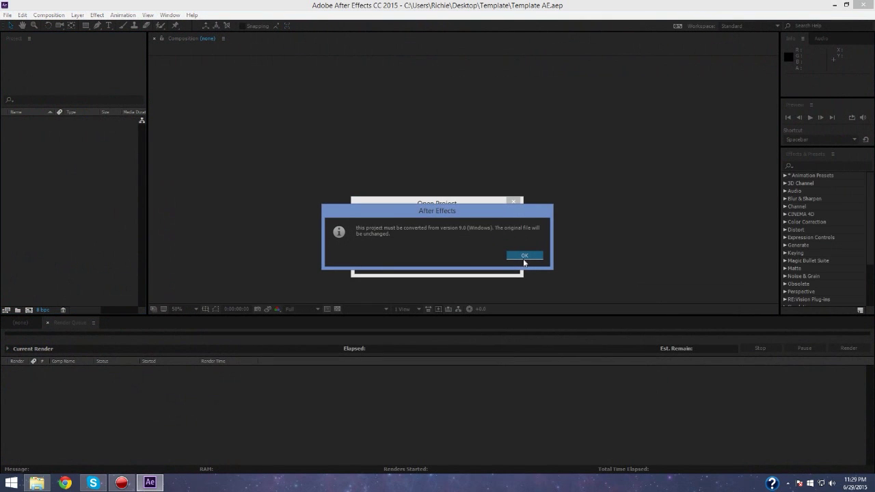
# Step: Convert the version 9.0 project, dismiss the trial notice, and start replacing the Frames footage
pyautogui.click(525, 257)
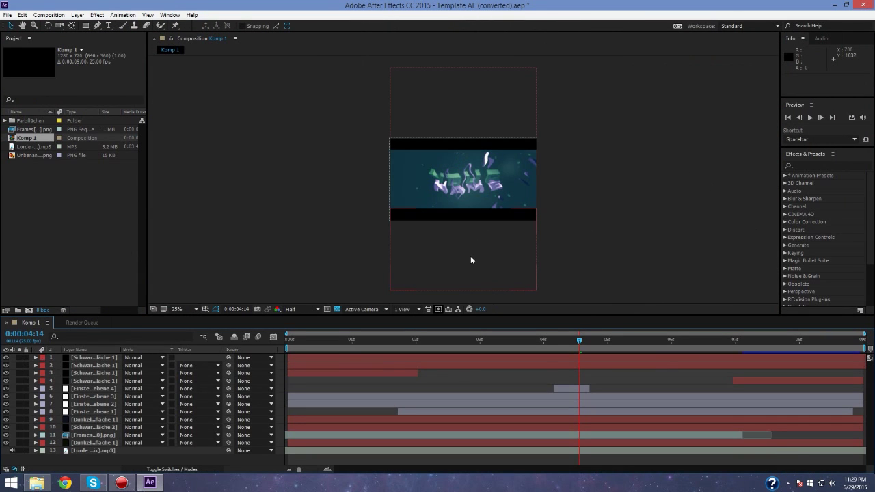
pyautogui.rightClick(40, 130)
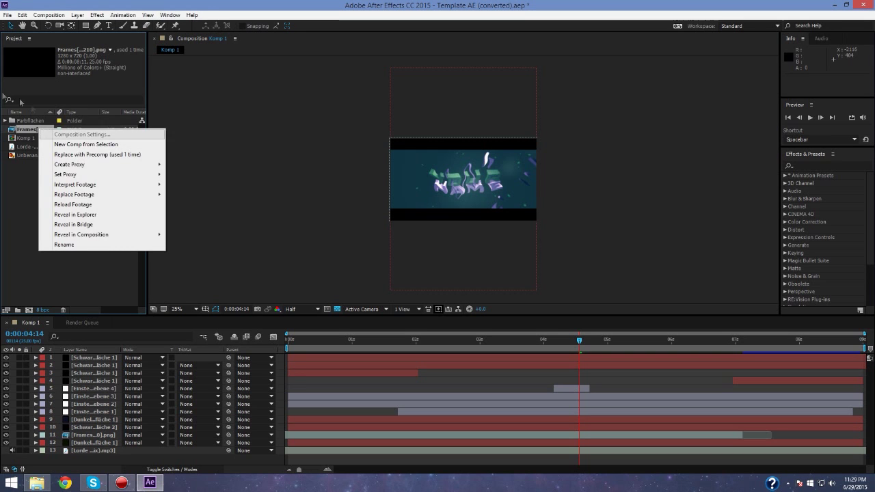
pyautogui.click(37, 192)
pyautogui.rightClick(46, 130)
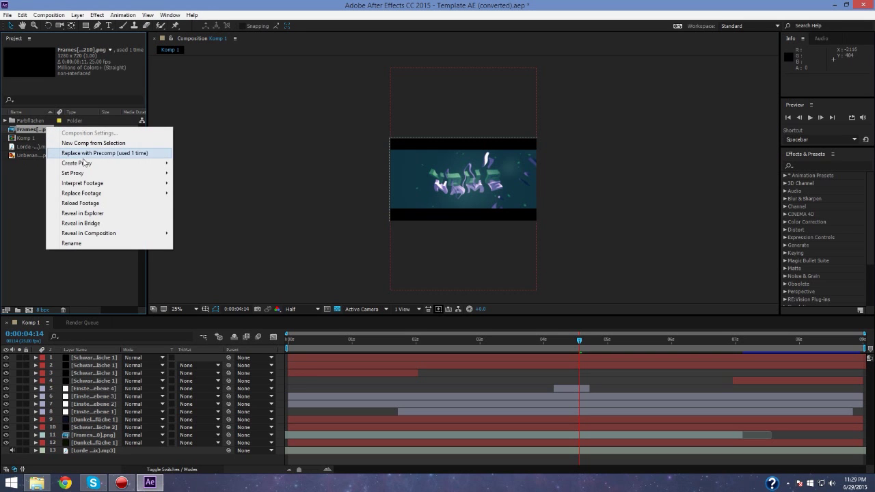
pyautogui.moveTo(96, 199)
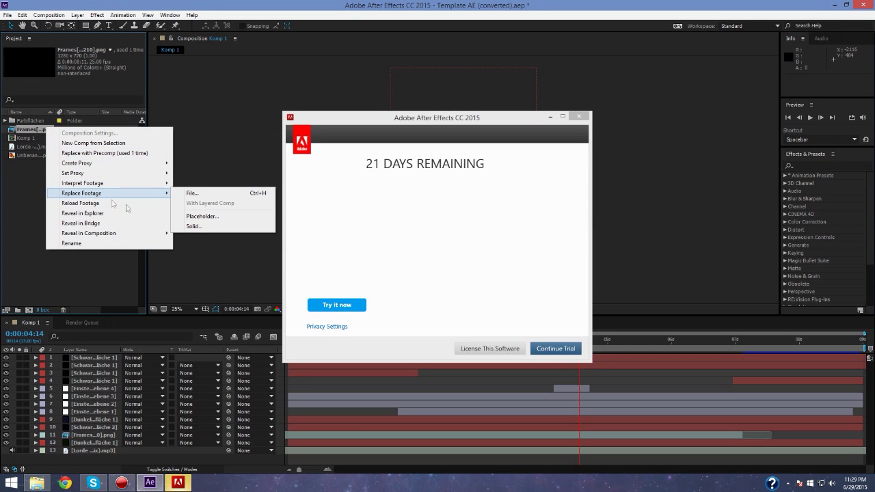
pyautogui.click(561, 351)
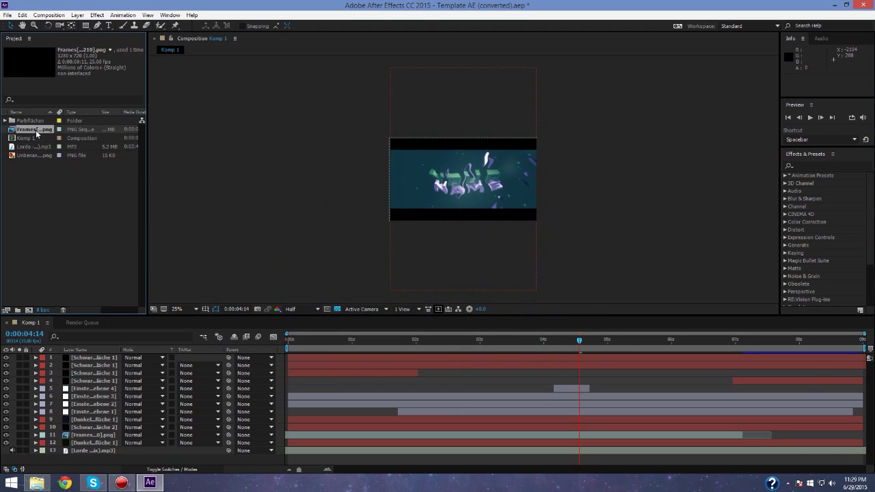
pyautogui.rightClick(36, 134)
pyautogui.moveTo(95, 200)
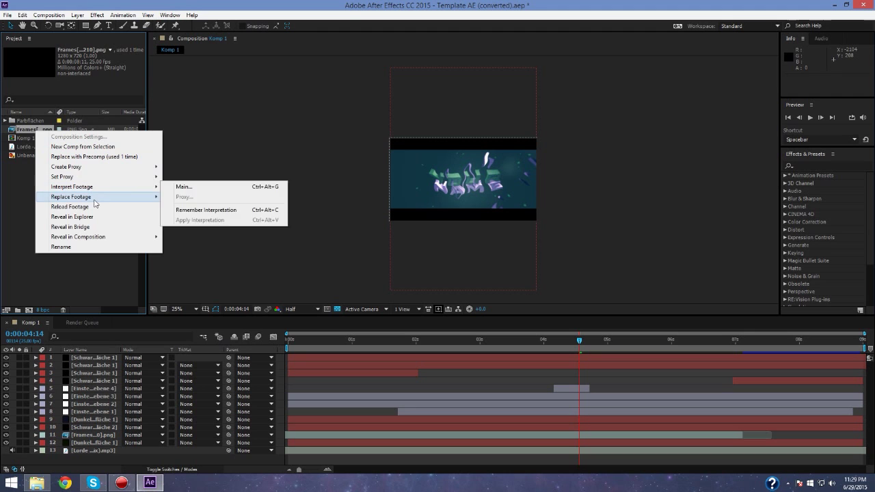
pyautogui.click(192, 197)
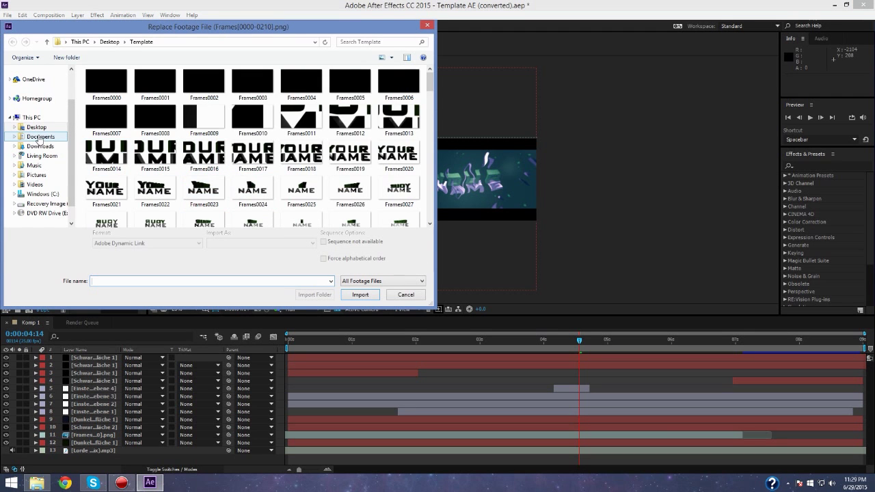
# Step: Import INTRO0000 from Desktop\GIVEAWAY INTRO as a PNG Sequence replacing Frames, then select Komp 1
pyautogui.click(39, 137)
pyautogui.click(36, 128)
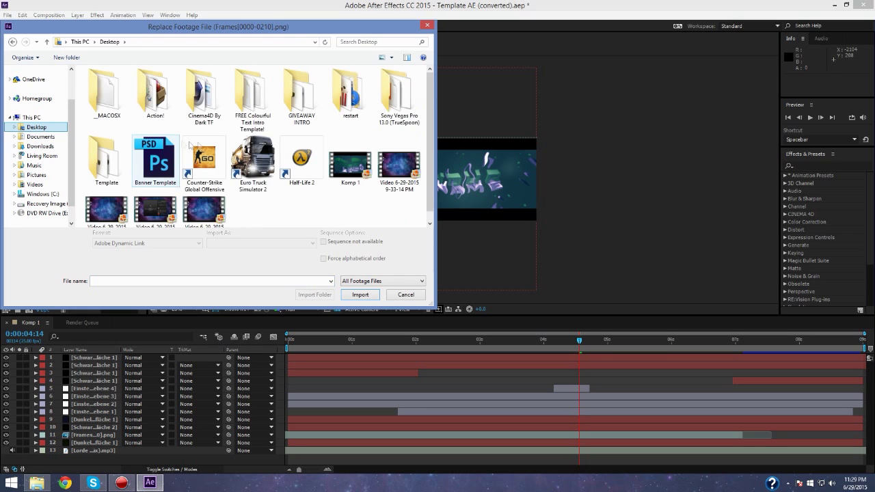
pyautogui.doubleClick(283, 120)
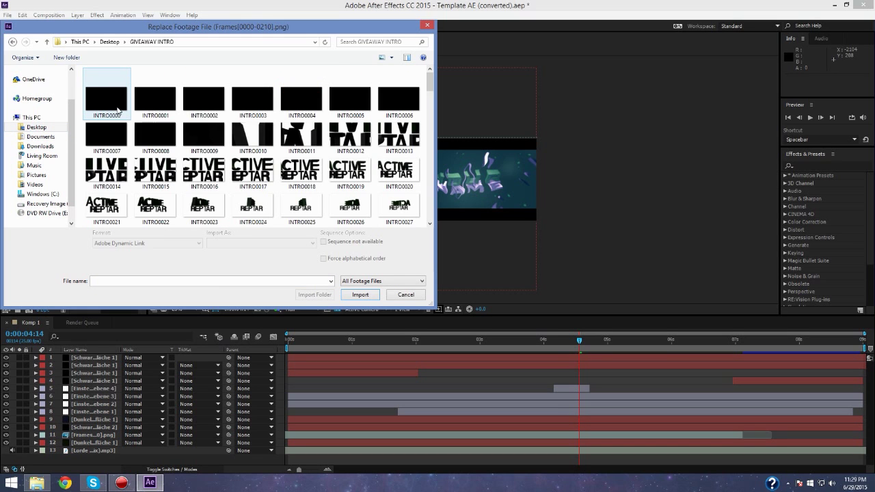
pyautogui.click(117, 110)
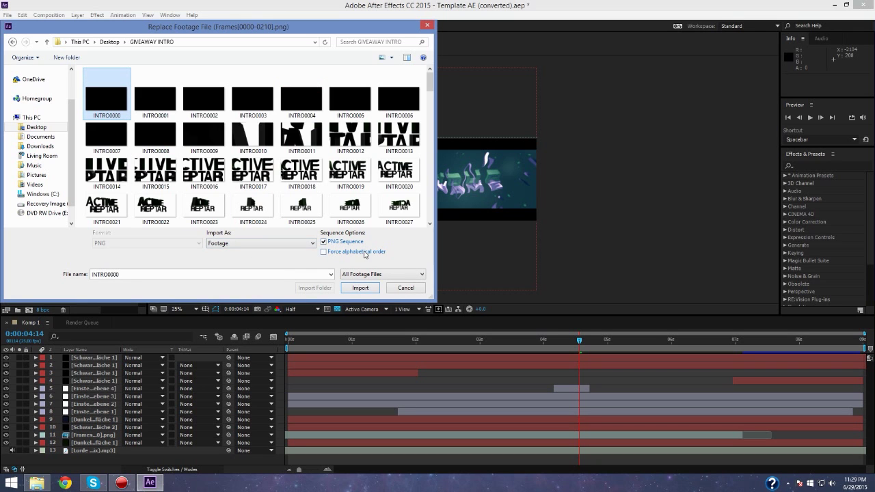
pyautogui.click(360, 288)
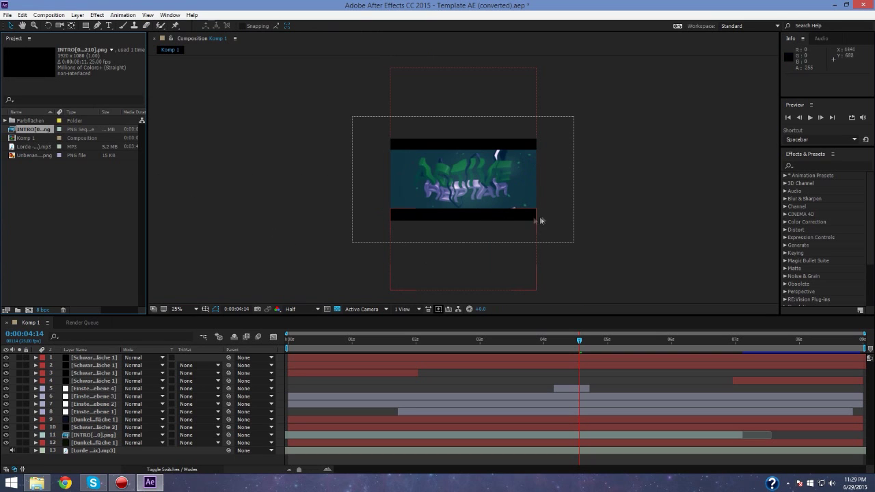
pyautogui.click(28, 139)
# Step: Relink the Lorde music track to the Lorde - Tennis Court MP3 in Desktop\Template
pyautogui.click(28, 148)
pyautogui.rightClick(28, 148)
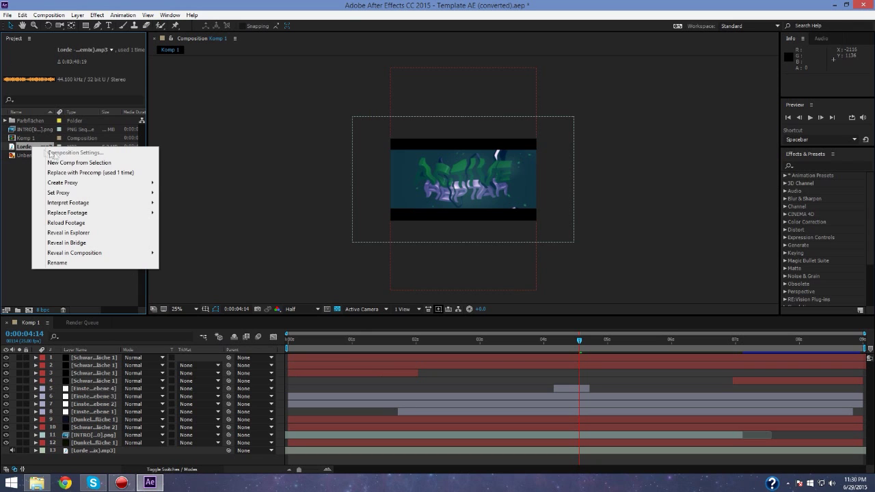
pyautogui.moveTo(82, 214)
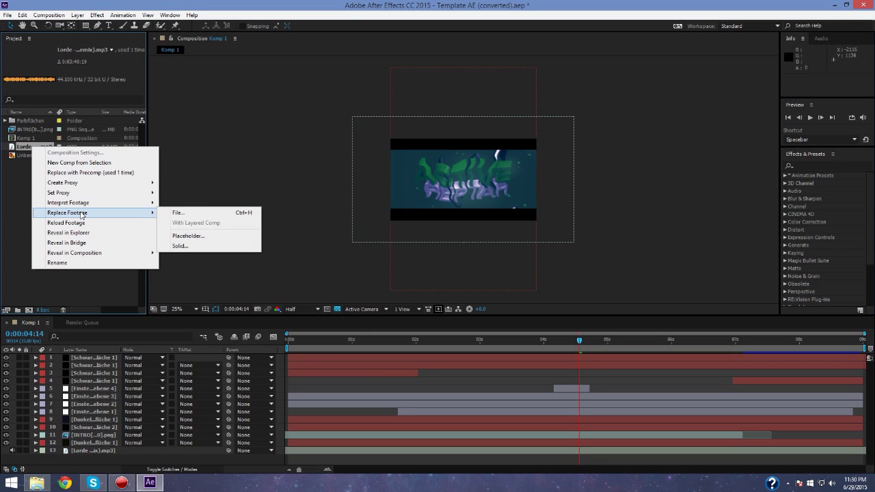
pyautogui.click(184, 213)
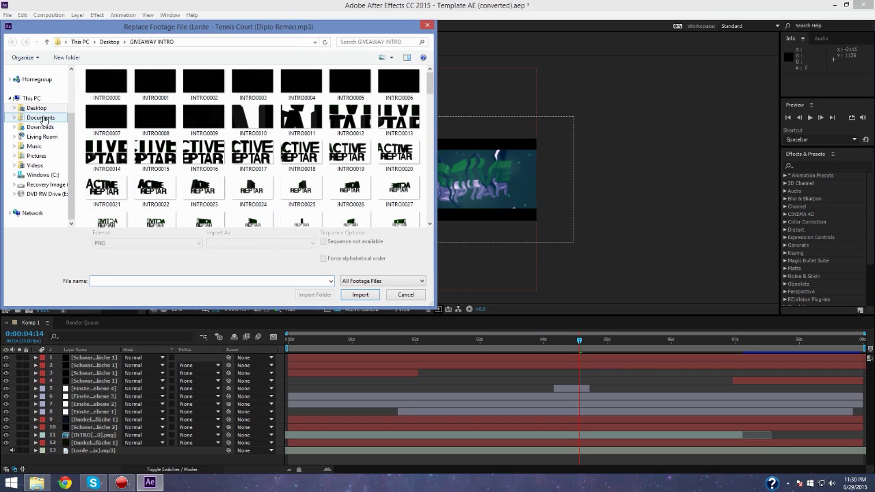
pyautogui.click(38, 109)
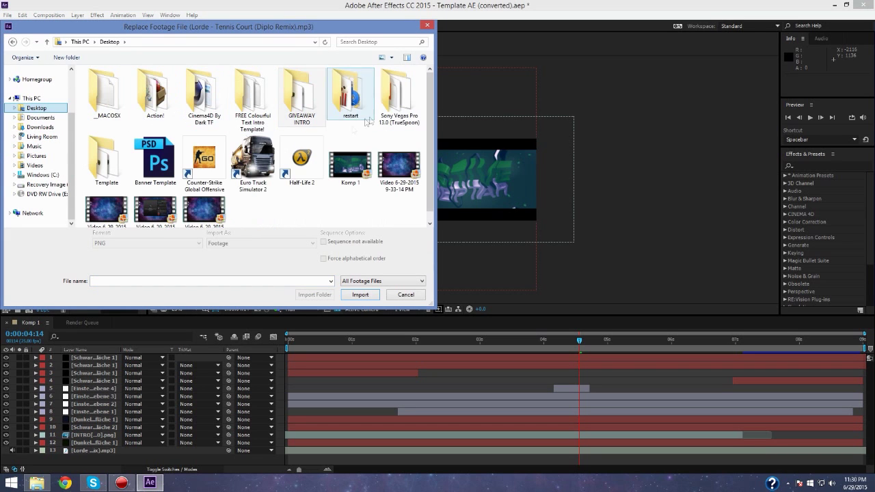
pyautogui.doubleClick(106, 161)
pyautogui.click(252, 198)
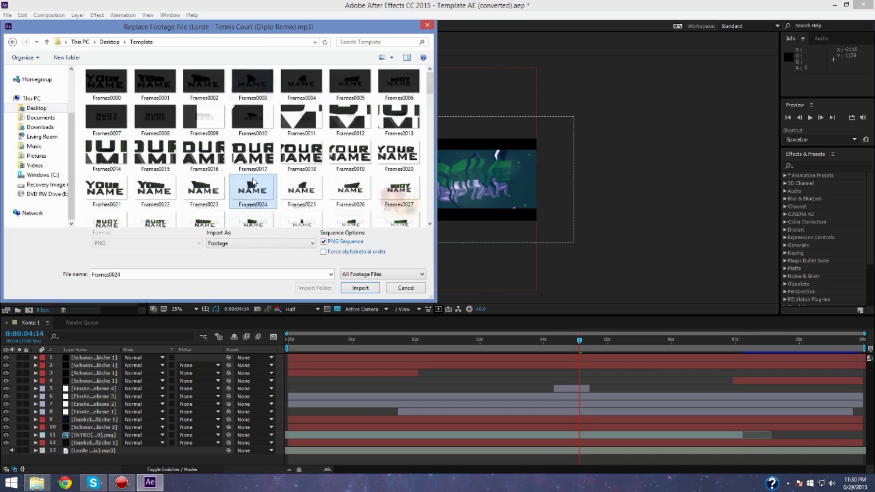
pyautogui.scroll(-5, 260, 179)
pyautogui.scroll(-10, 259, 179)
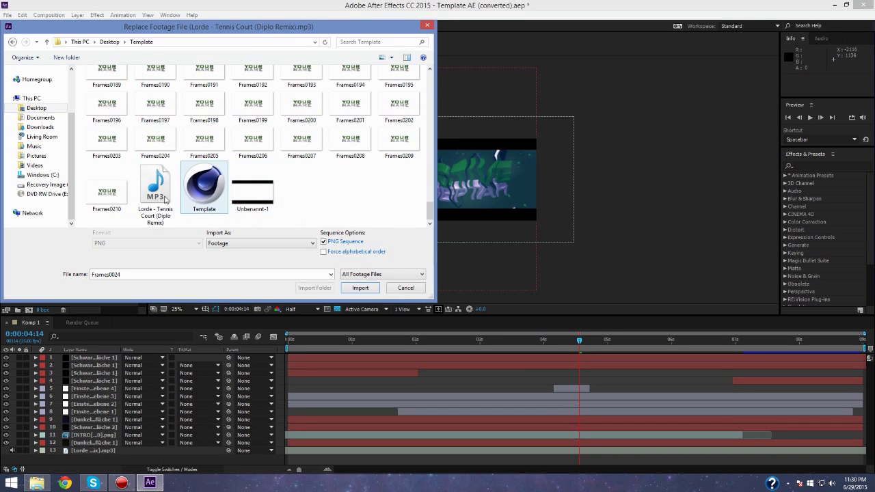
pyautogui.click(162, 197)
pyautogui.click(360, 294)
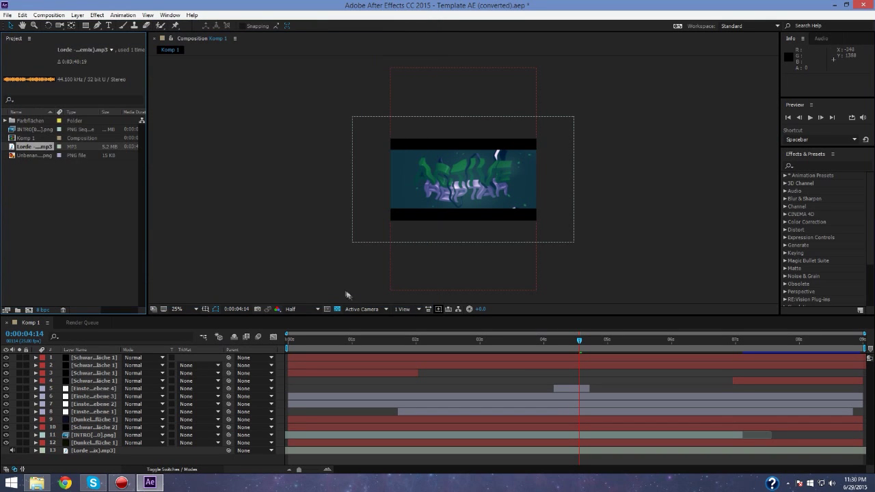
# Step: Relink Unbenannt-1.png to the Unbenannt-1 image in the same Template folder
pyautogui.click(31, 156)
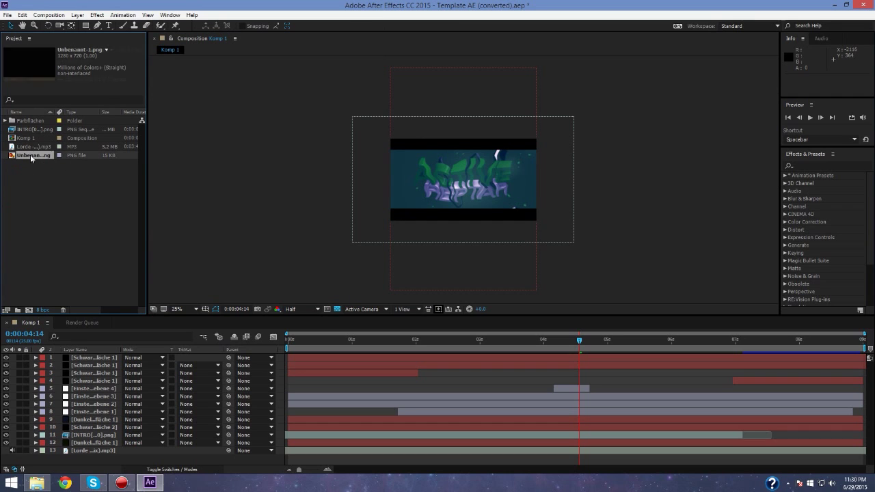
pyautogui.rightClick(31, 156)
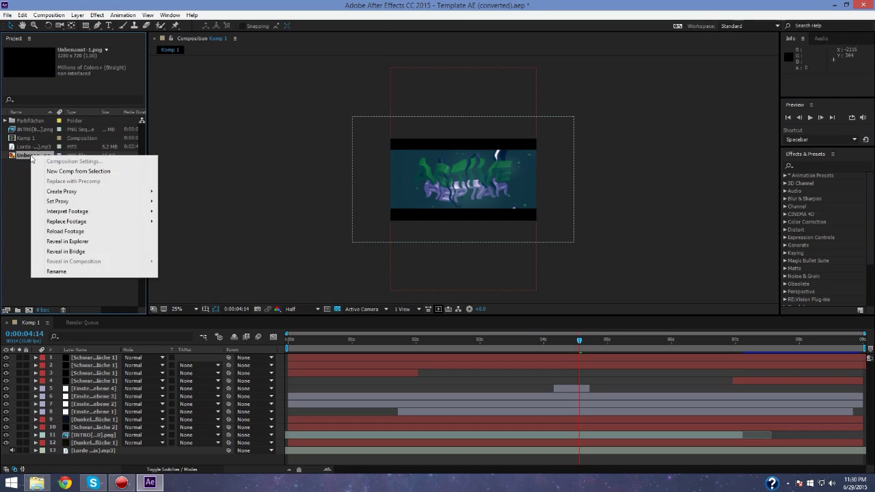
pyautogui.moveTo(71, 222)
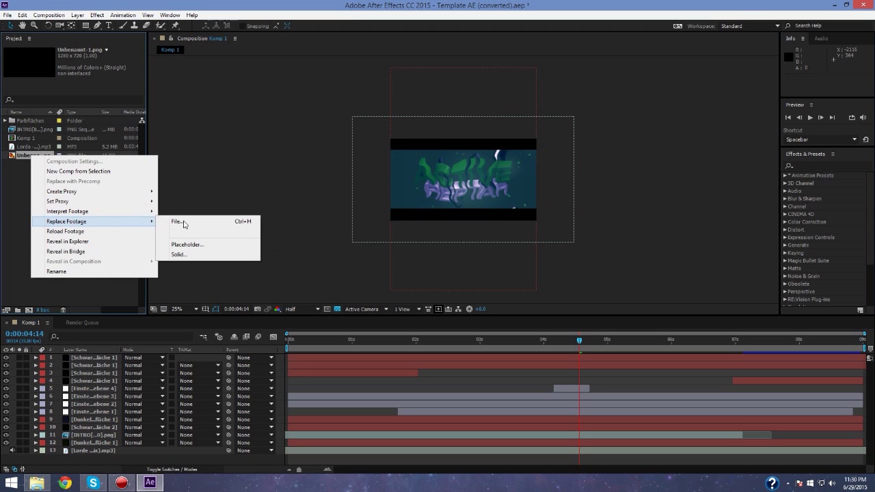
pyautogui.click(179, 221)
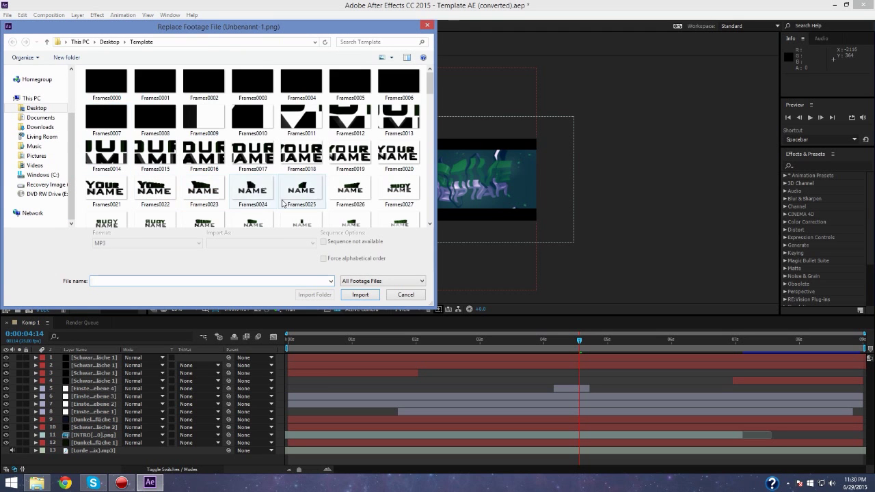
pyautogui.click(300, 193)
pyautogui.scroll(-15, 285, 203)
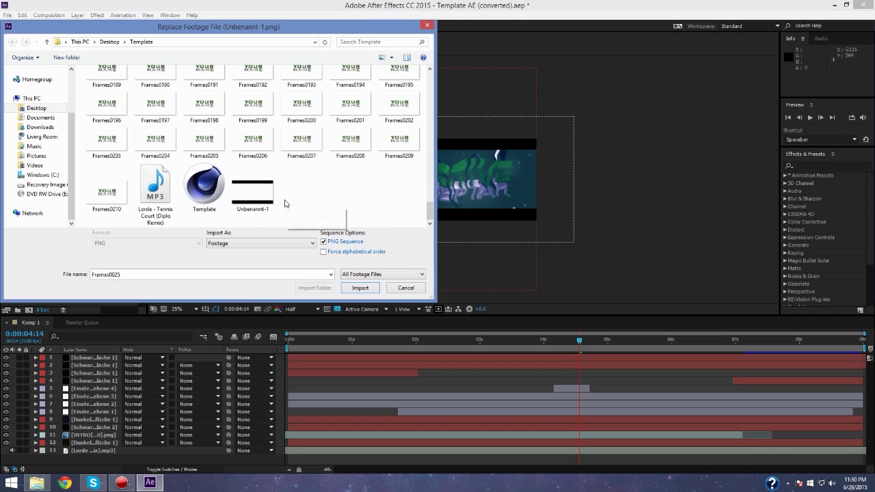
pyautogui.click(264, 205)
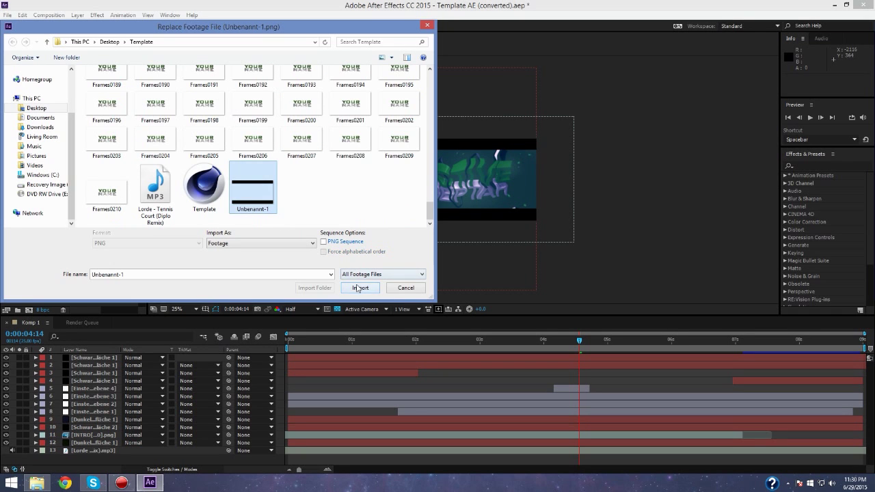
pyautogui.click(359, 288)
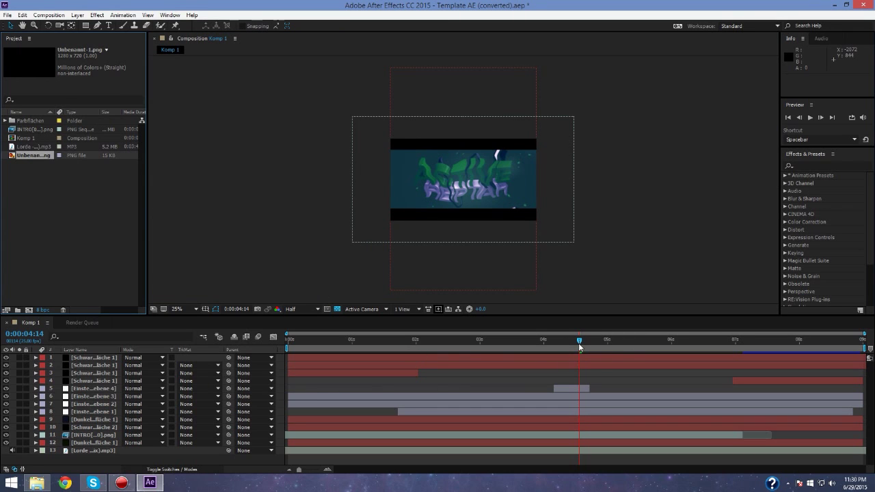
# Step: Rewind Komp 1 to 0:00:00:00, preview the ACTIVE REPTAR intro, and stop at 0:00:04:14
pyautogui.moveTo(581, 344); pyautogui.dragTo(283, 339)
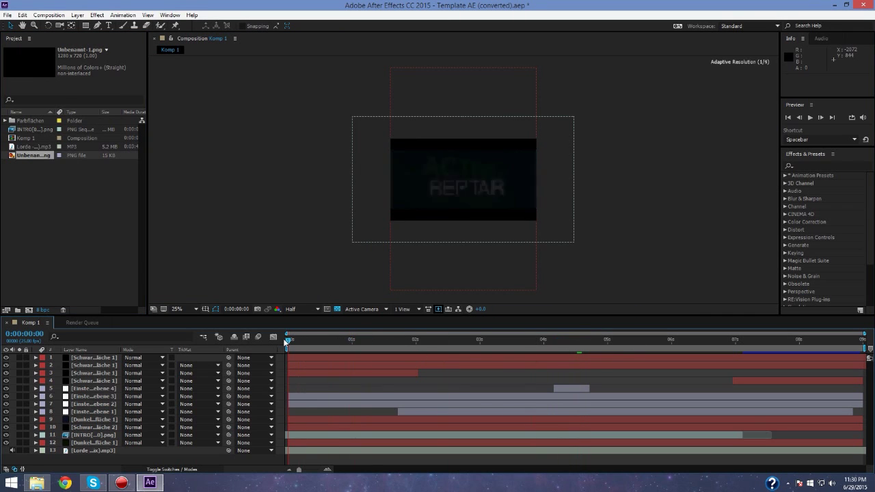
pyautogui.click(812, 117)
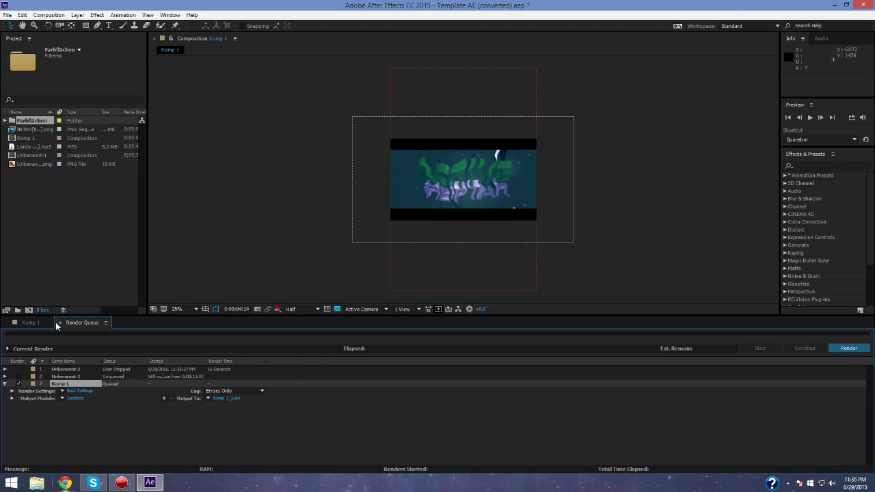
pyautogui.click(58, 323)
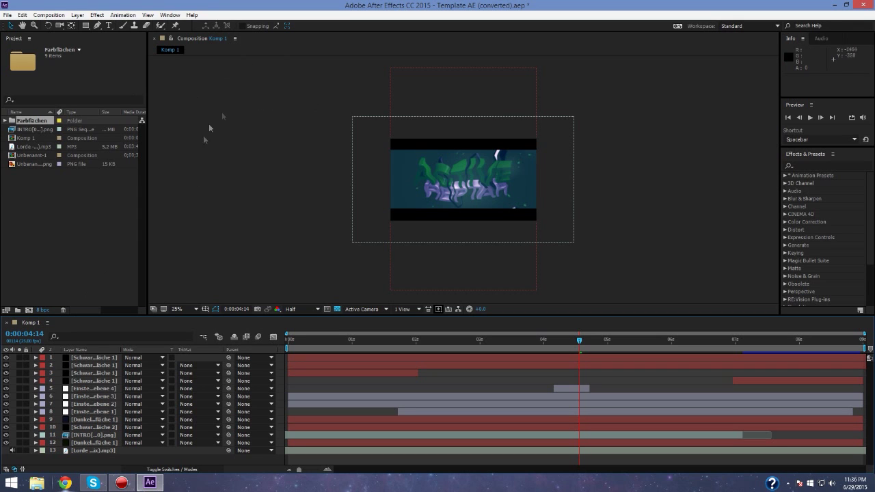
# Step: Add Komp 1 to the Render Queue, naming its lossless output final.avi on the Desktop and overwriting the old file
pyautogui.click(49, 15)
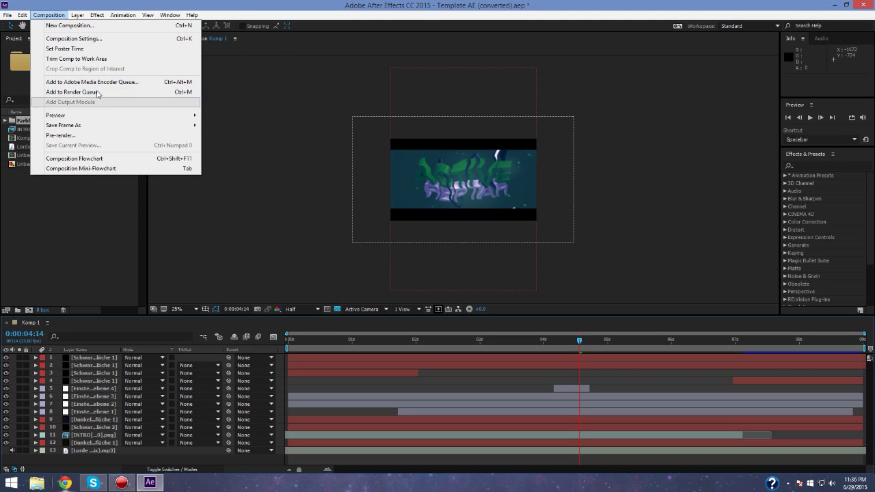
pyautogui.click(97, 92)
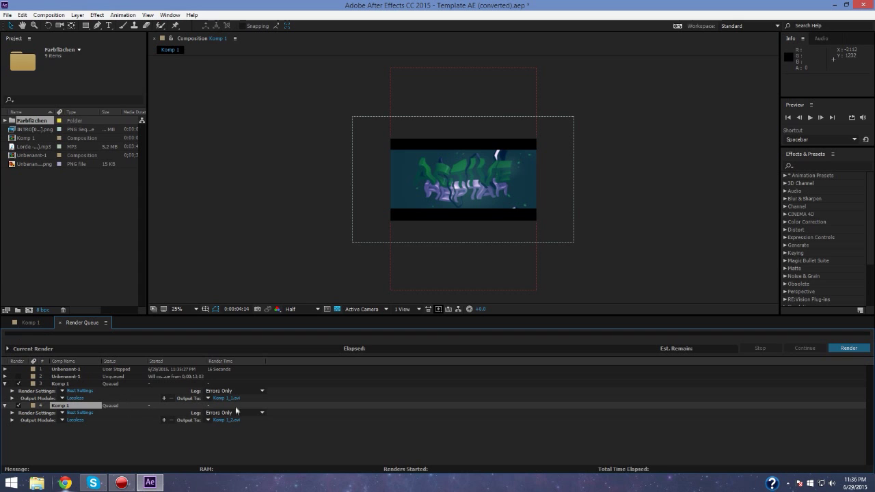
pyautogui.click(227, 398)
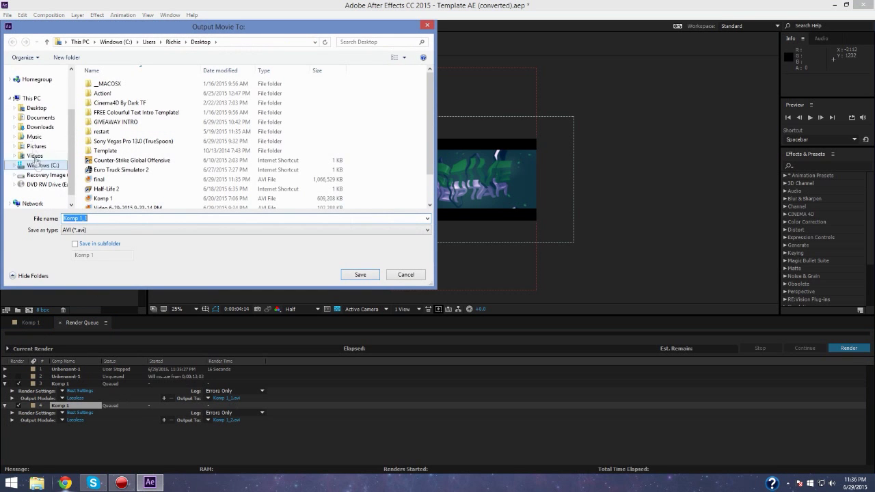
pyautogui.click(36, 108)
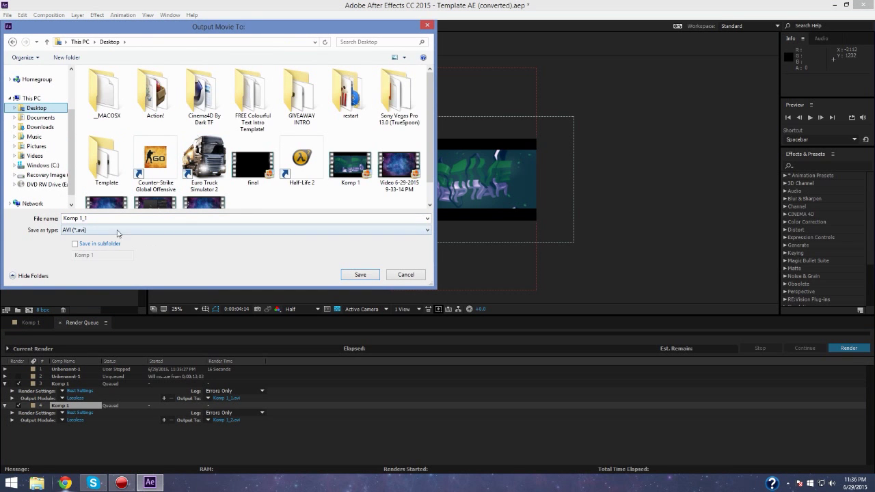
pyautogui.click(132, 220)
pyautogui.click(99, 218)
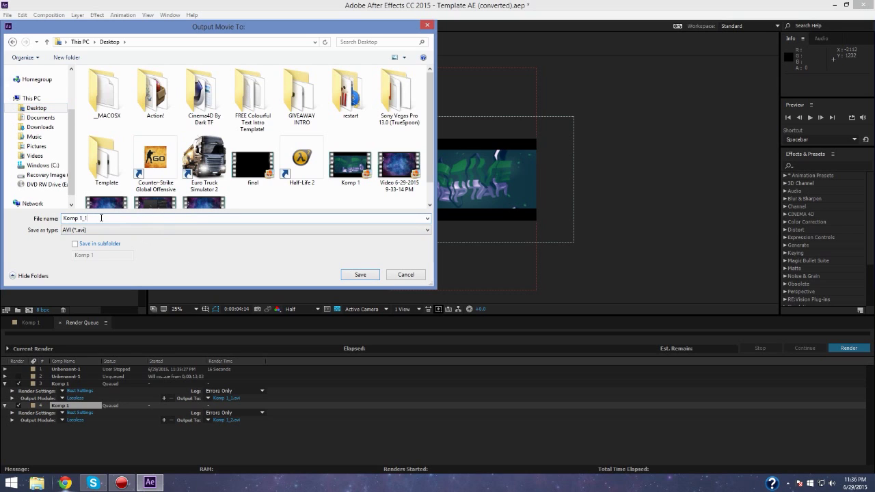
pyautogui.moveTo(101, 218); pyautogui.dragTo(43, 217)
pyautogui.write('final')
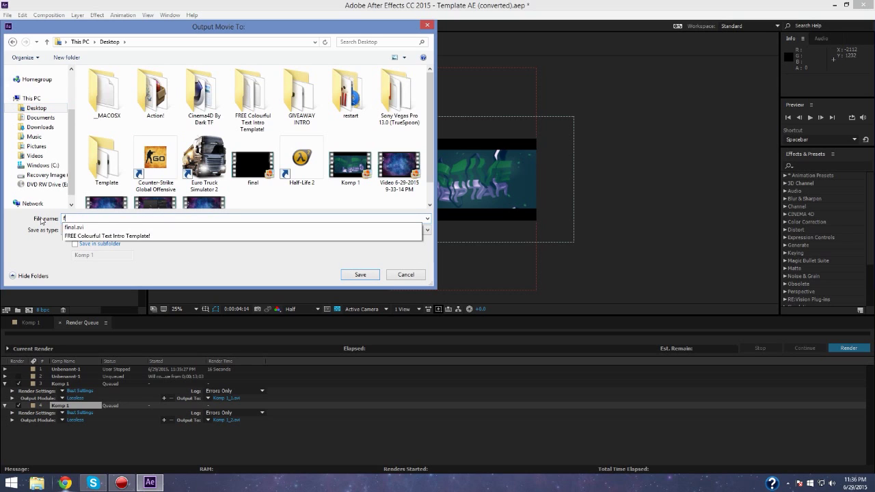
pyautogui.press('Return')
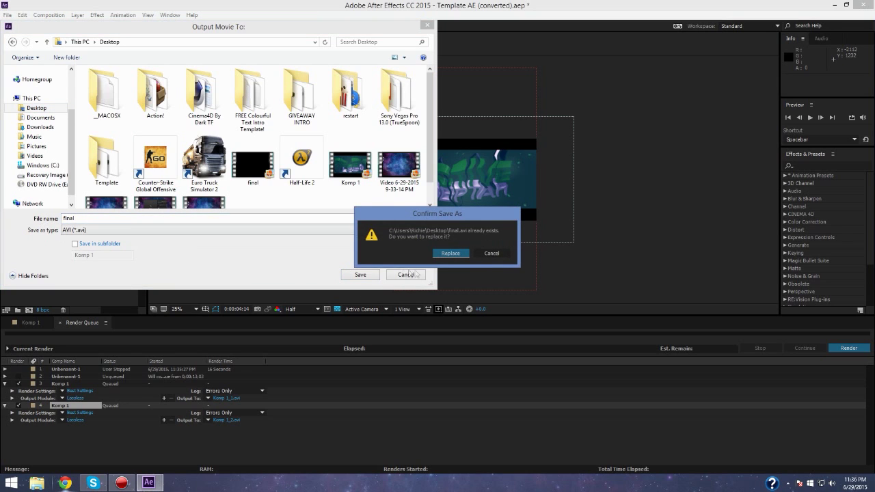
pyautogui.click(450, 254)
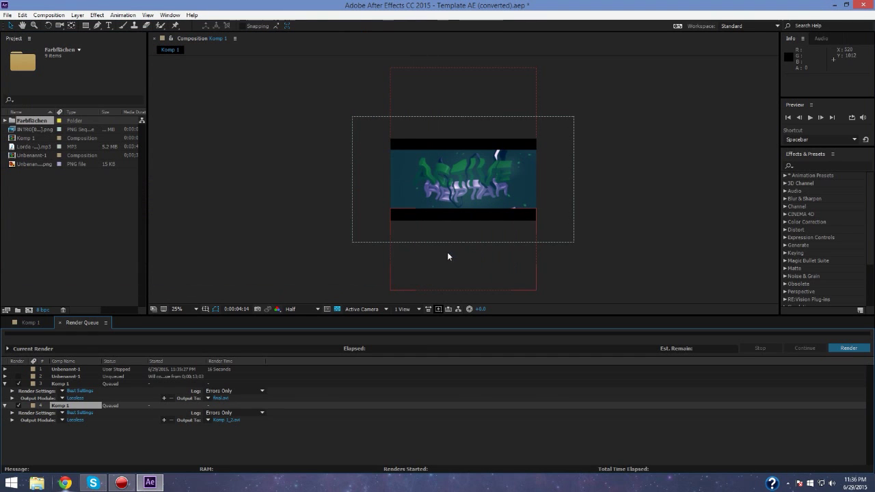
# Step: Start rendering the queued Komp 1 out to final.avi
pyautogui.click(842, 347)
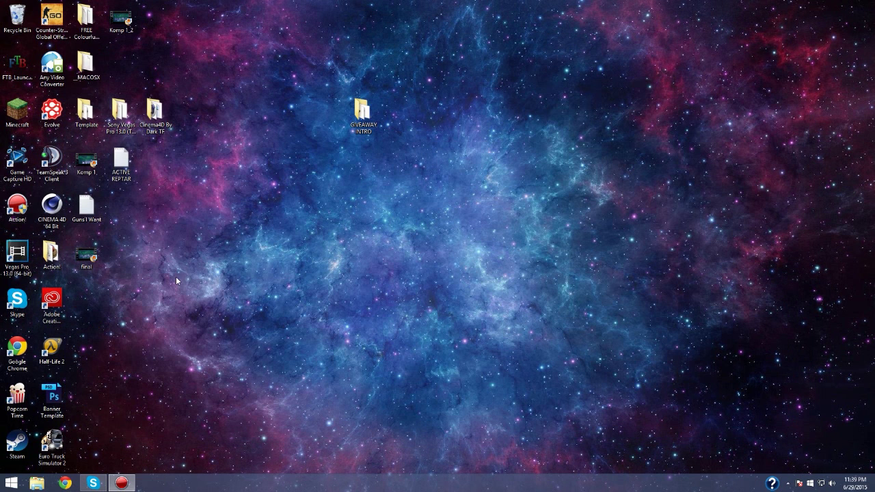
pyautogui.doubleClick(87, 258)
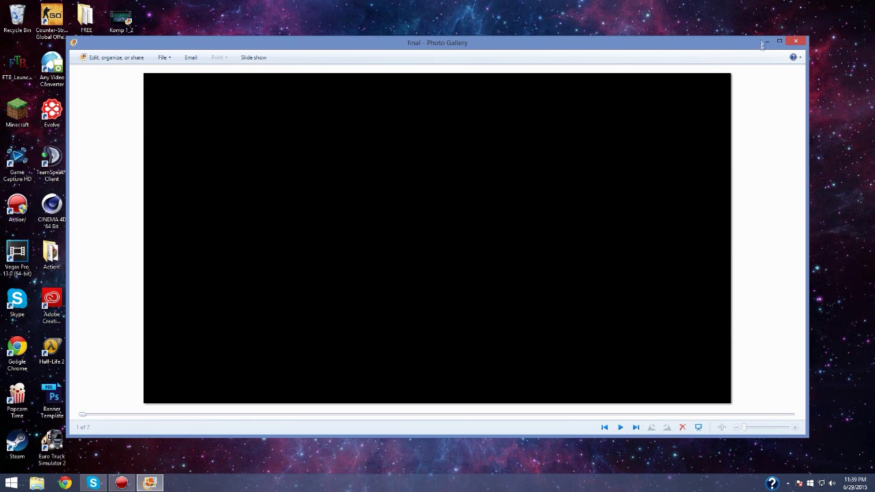
pyautogui.click(796, 43)
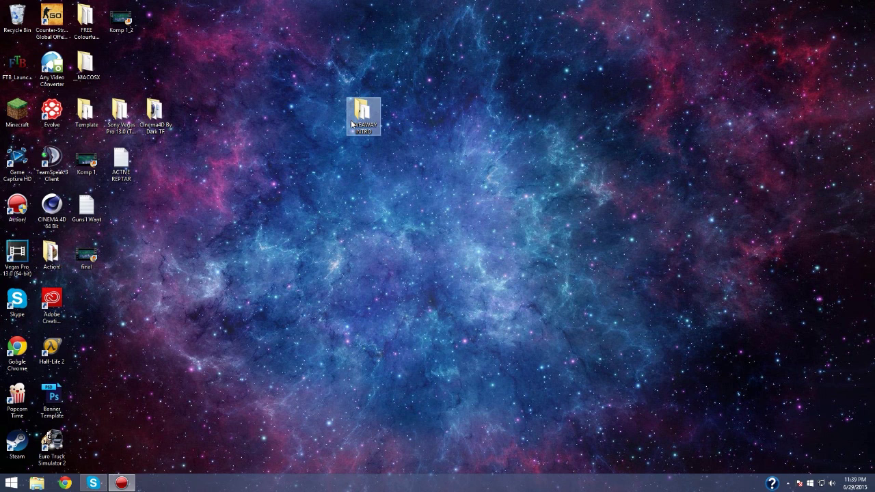
# Step: Drag the GIVEAWAY INTRO folder beside Cinema4D By Dark TF and deselect it
pyautogui.moveTo(351, 120); pyautogui.dragTo(313, 118)
pyautogui.moveTo(218, 163); pyautogui.dragTo(191, 118)
pyautogui.click(261, 164)
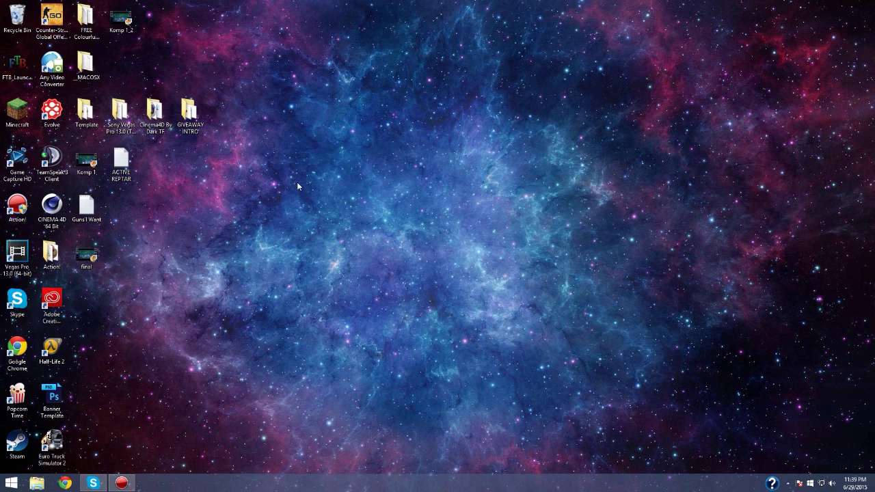
pyautogui.moveTo(226, 21); pyautogui.dragTo(713, 425)
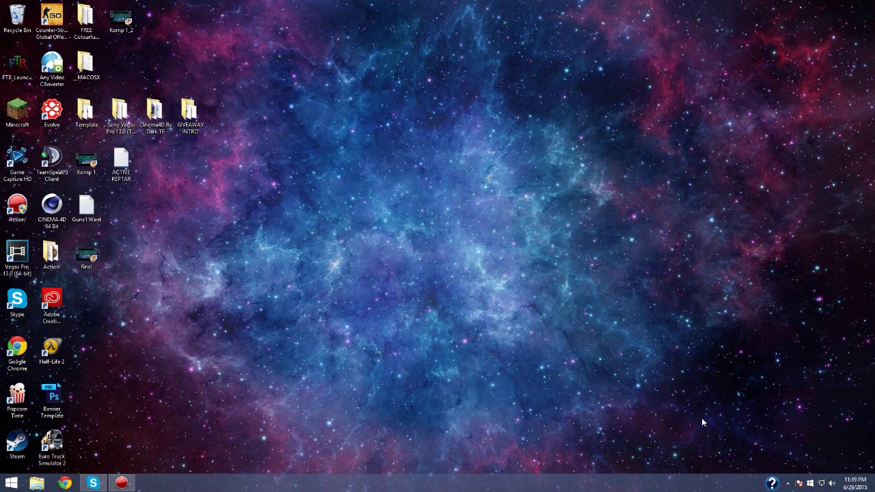